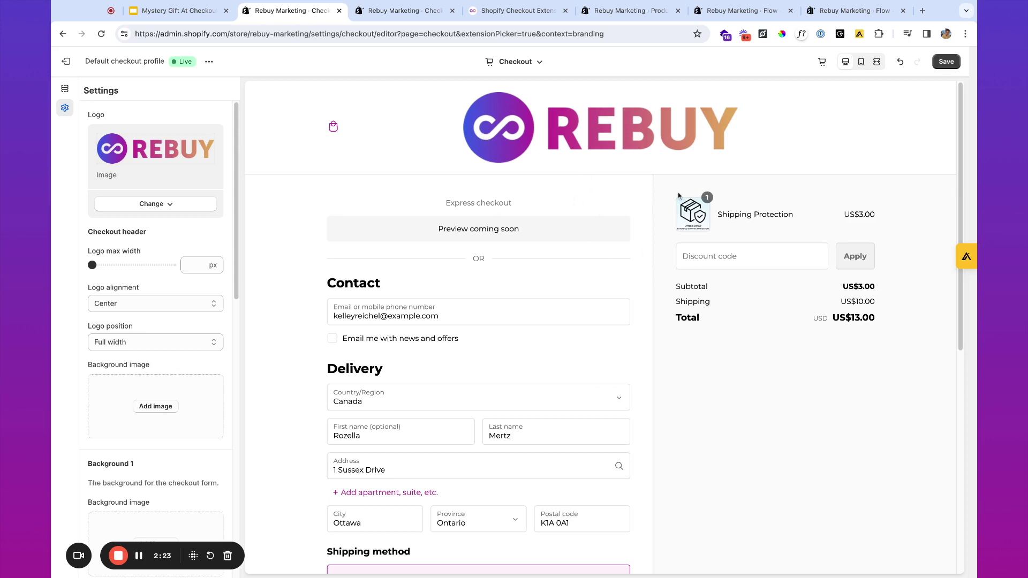
Scroll the checkout editor and review the one-page and three-page checkout layout options
scroll(666, 214, down, 8)
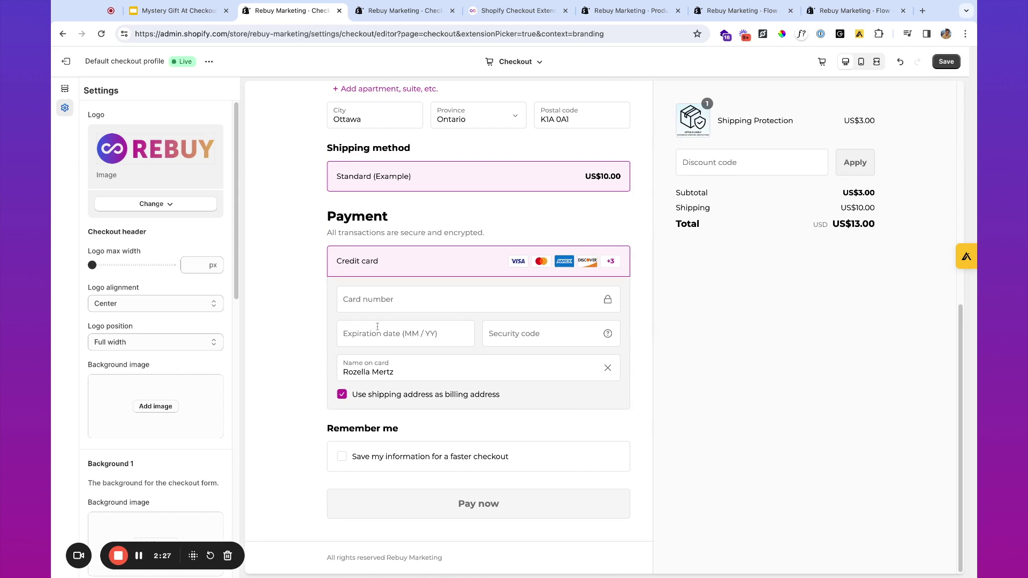
scroll(142, 408, down, 10)
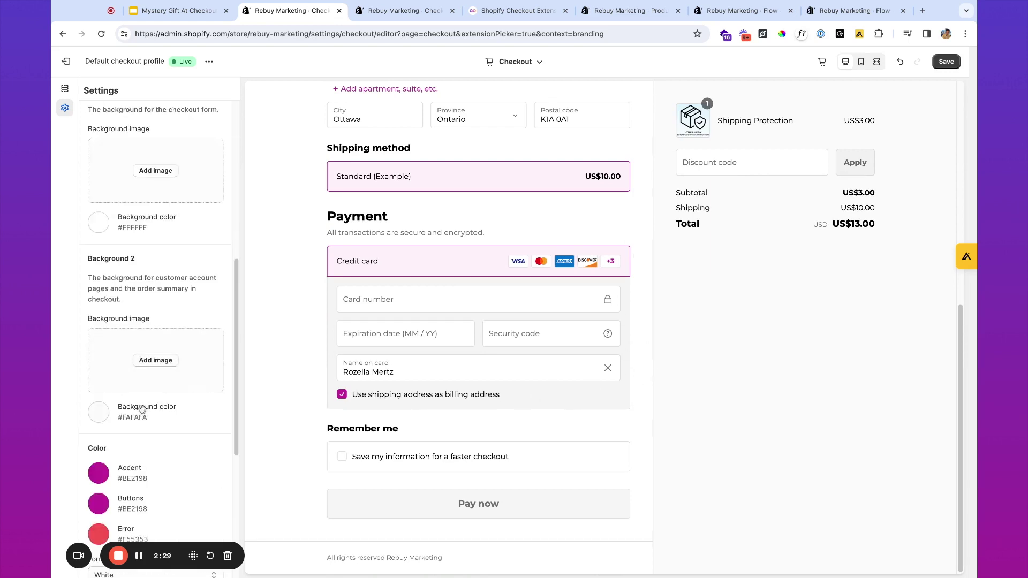
click(156, 472)
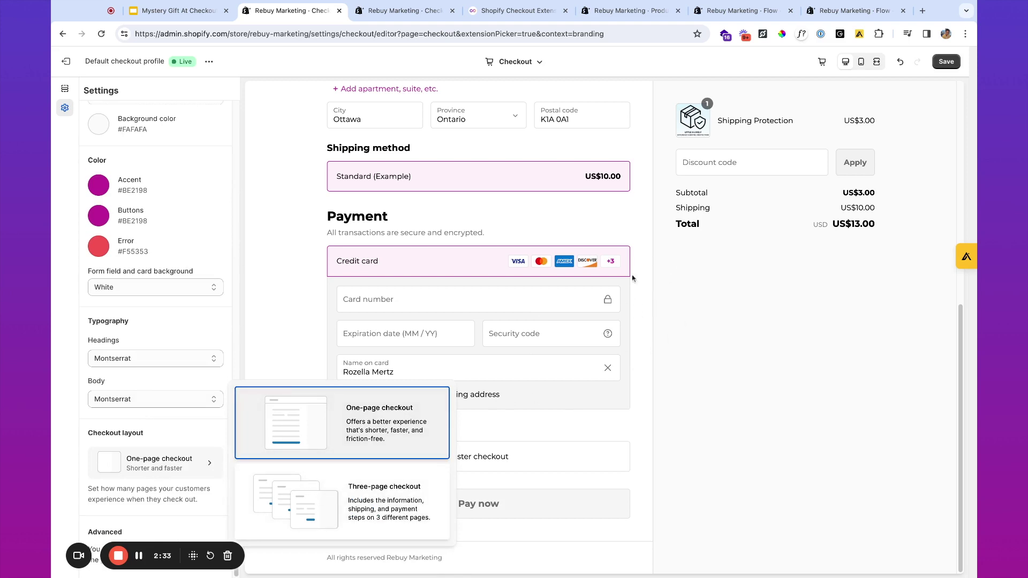
scroll(625, 253, up, 8)
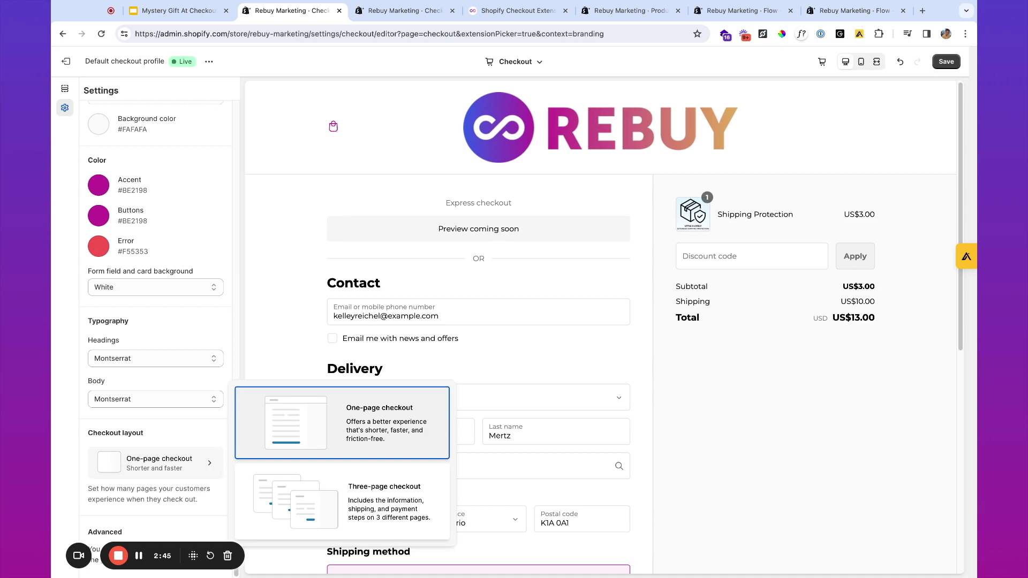
Switch browser tabs over to the store's Products list and scroll through it
key(ctrl+Tab)
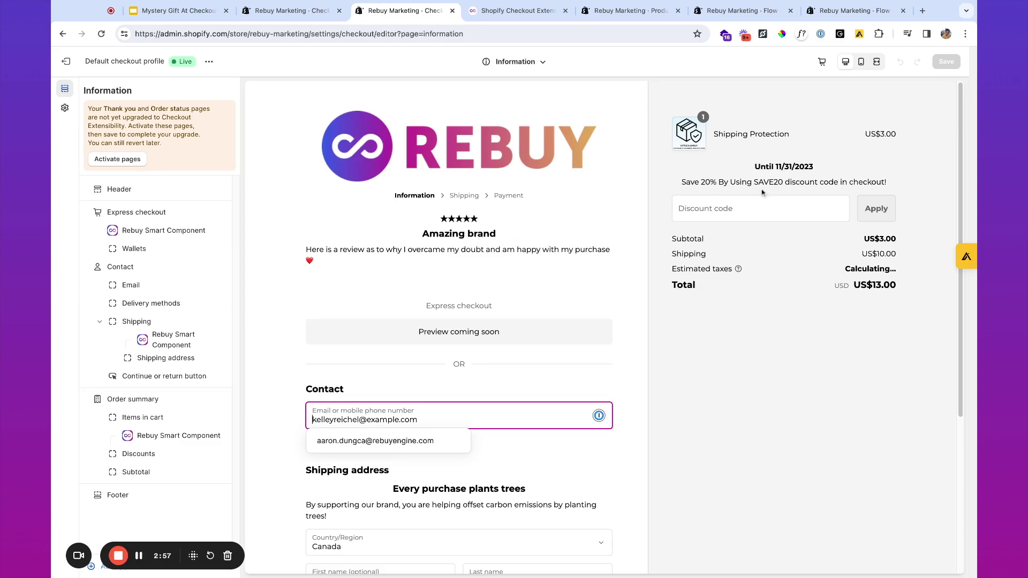
scroll(621, 241, down, 5)
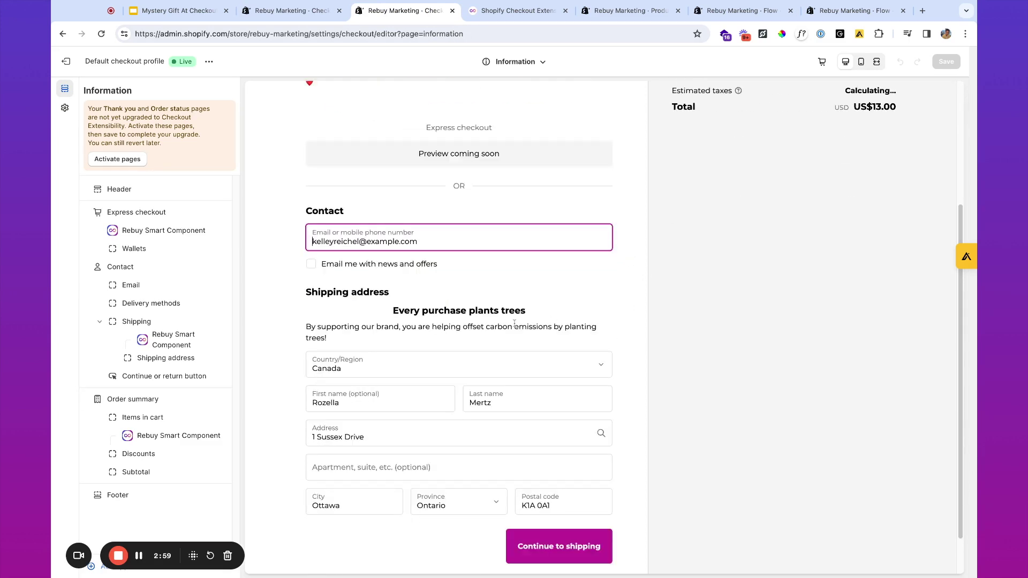
scroll(621, 331, up, 5)
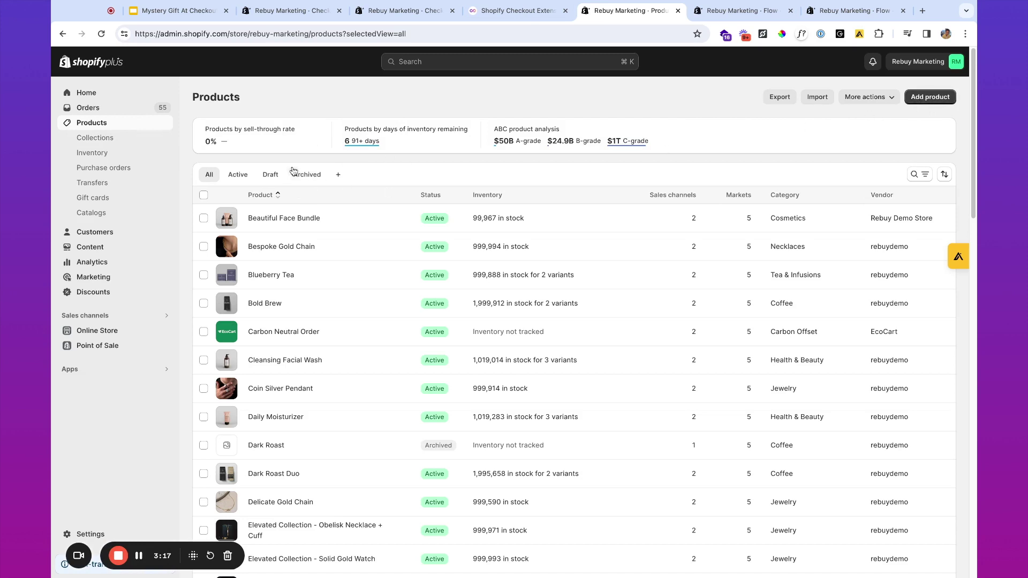
Filter the products by 'mystery' and open the Mystery Ring Set
click(912, 179)
text(mystery)
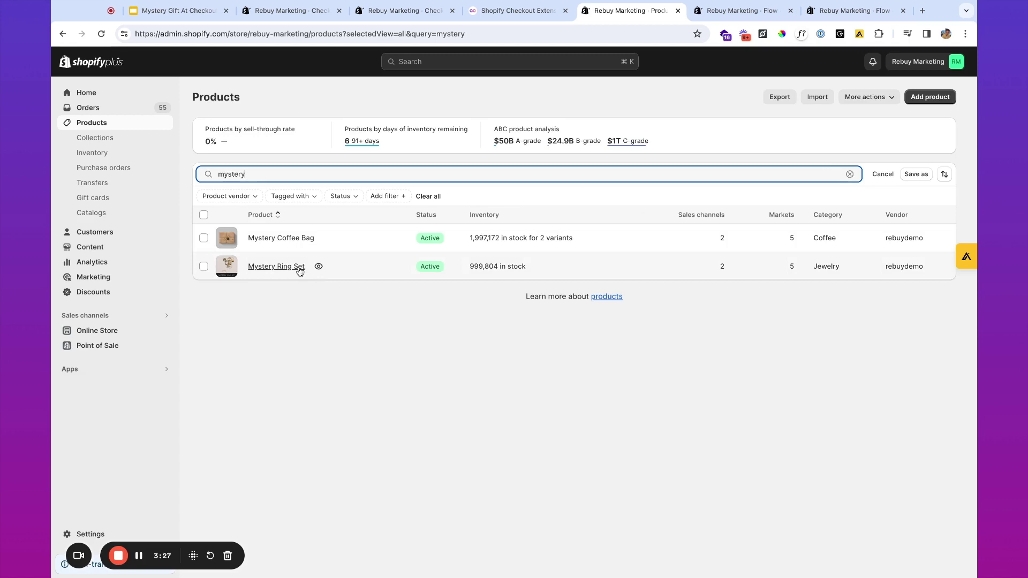
click(299, 269)
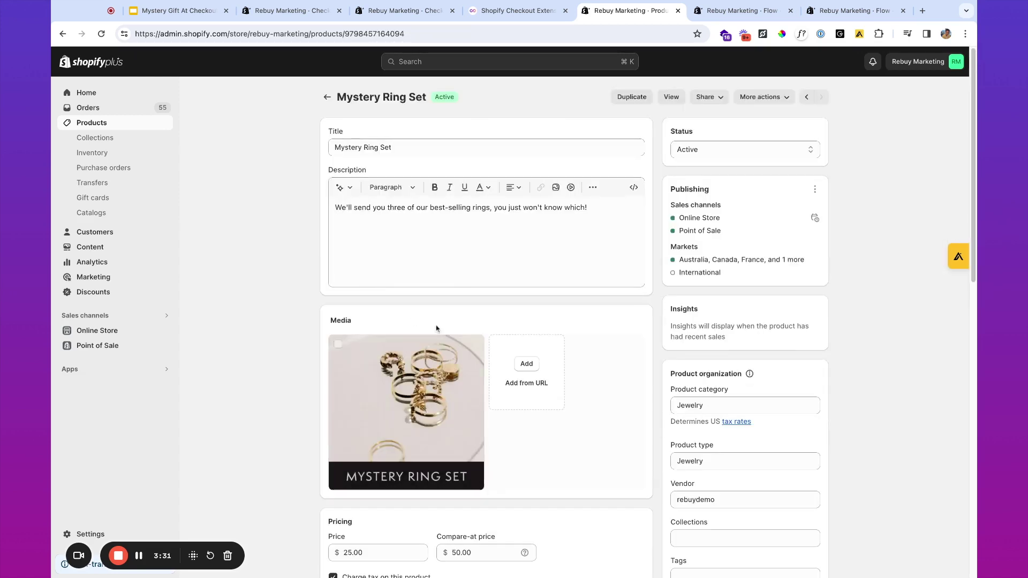
Check the Mystery Ring Set's $25.00 price, $50.00 compare-at price and empty SKU
mouse_move(439, 417)
scroll(466, 259, down, 2)
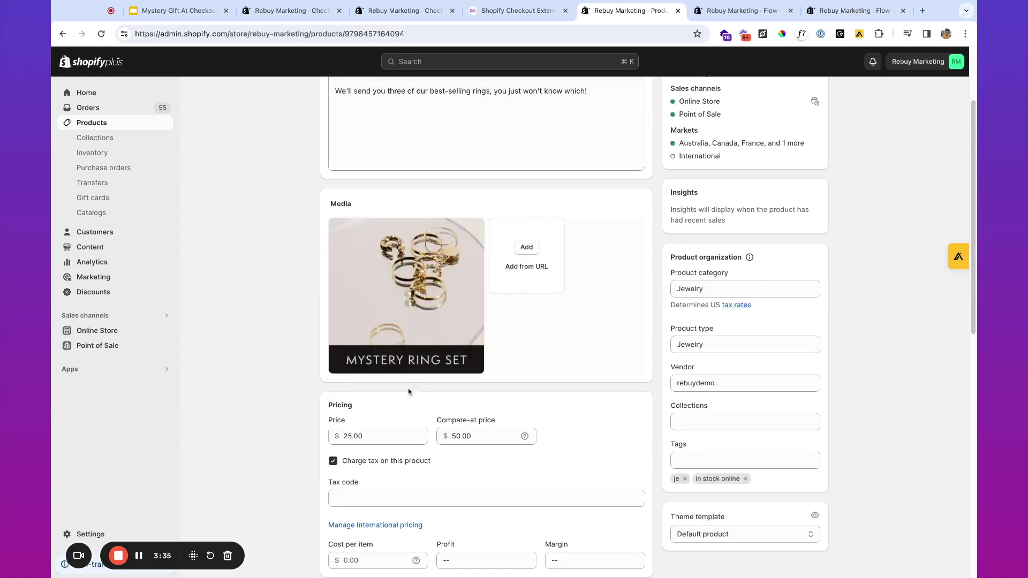
click(374, 440)
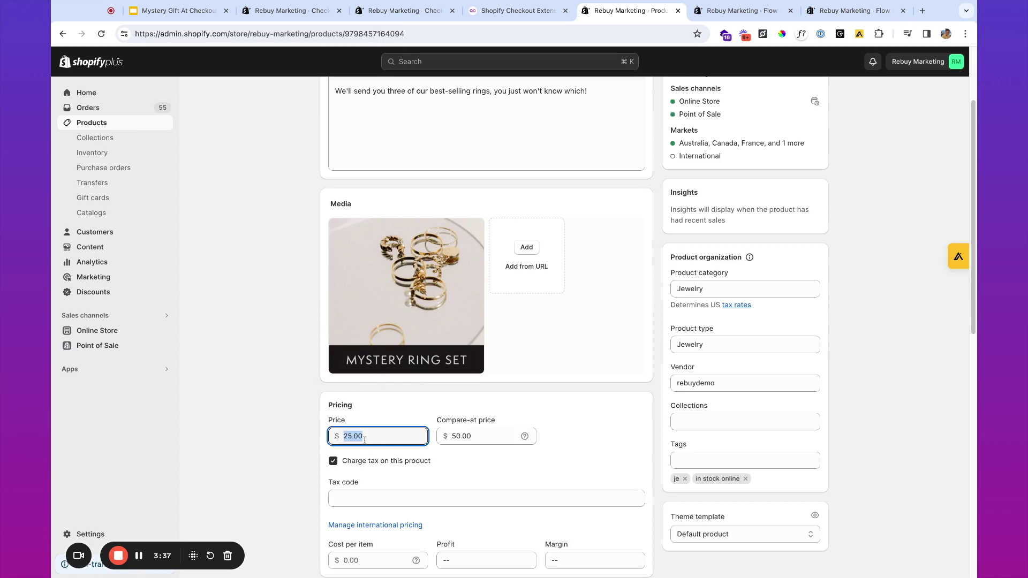
click(463, 435)
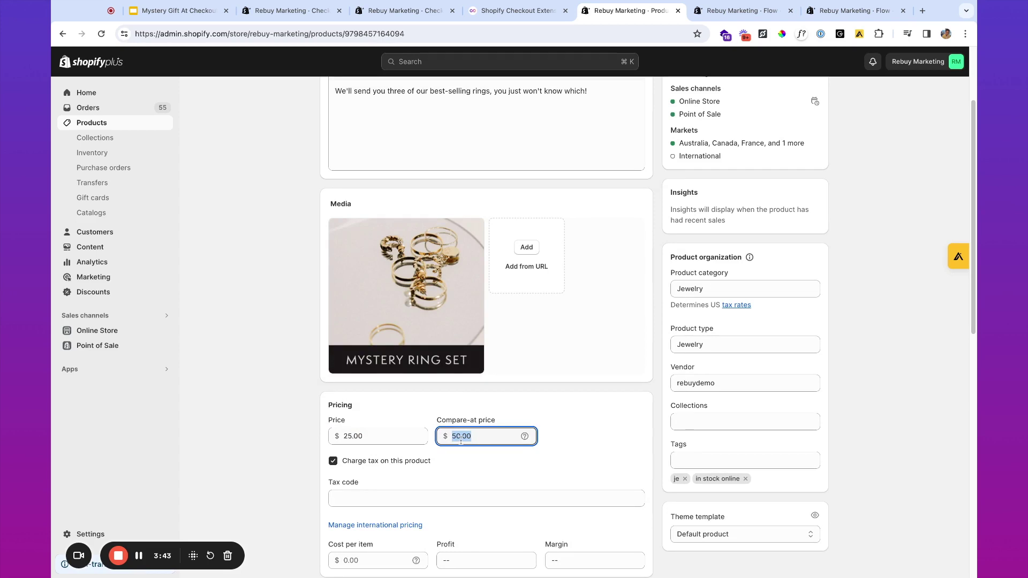
scroll(461, 441, down, 3)
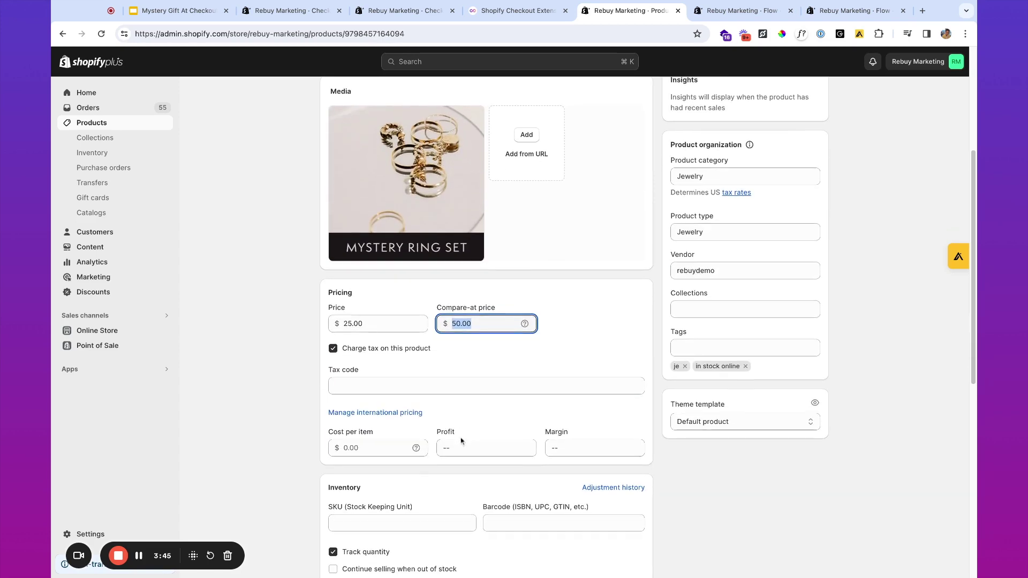
scroll(460, 441, down, 1)
click(396, 465)
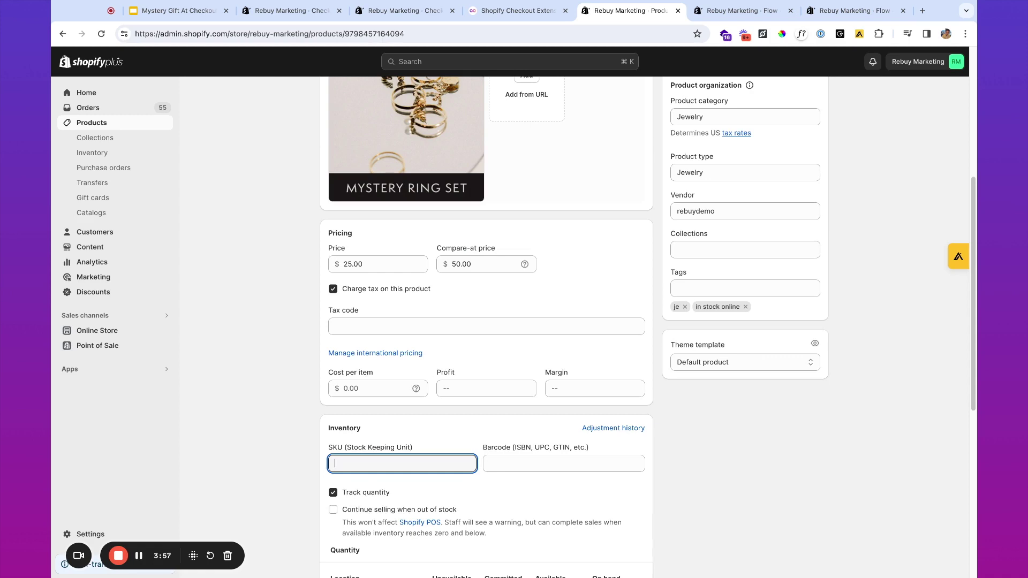
scroll(424, 416, up, 3)
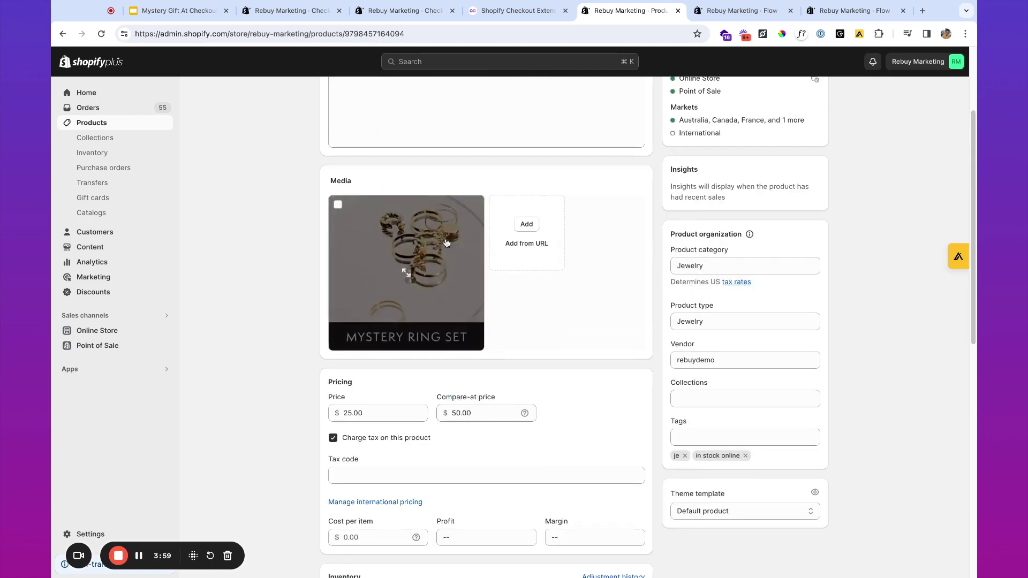
scroll(392, 396, down, 3)
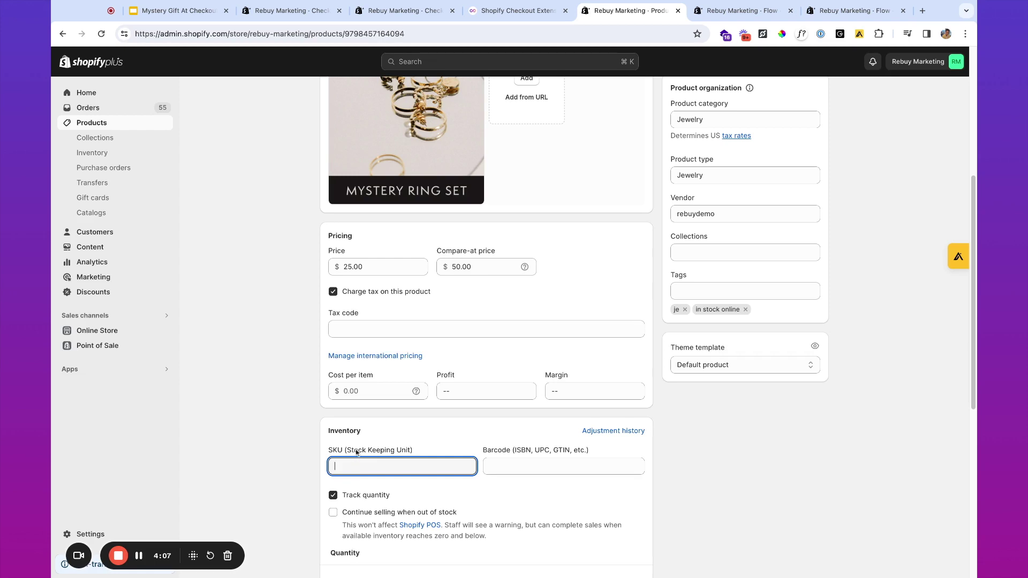
scroll(356, 452, up, 5)
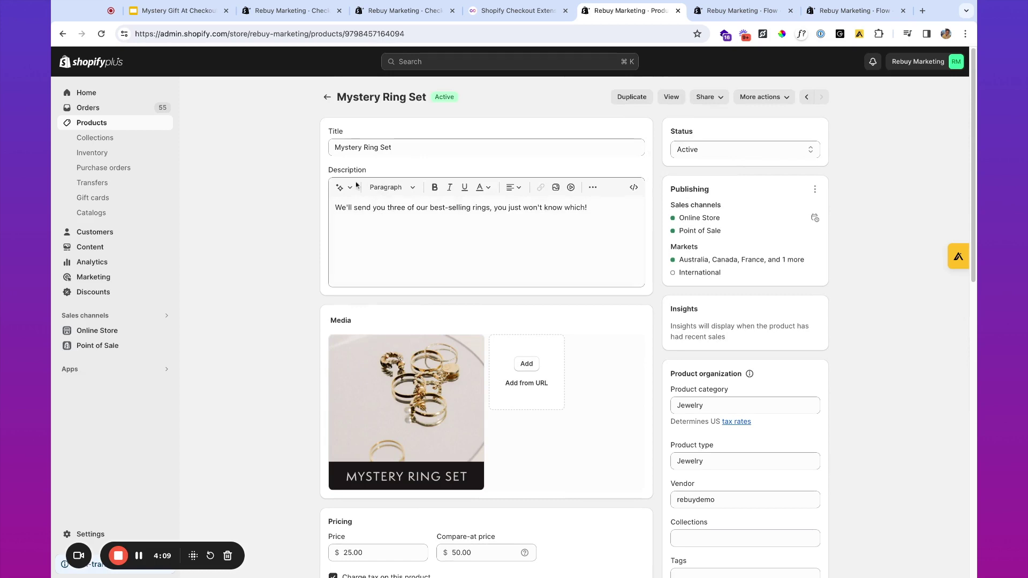
Search products for 'ring' and copy SKU 555555 from the Simple Trio Ring Set
click(327, 98)
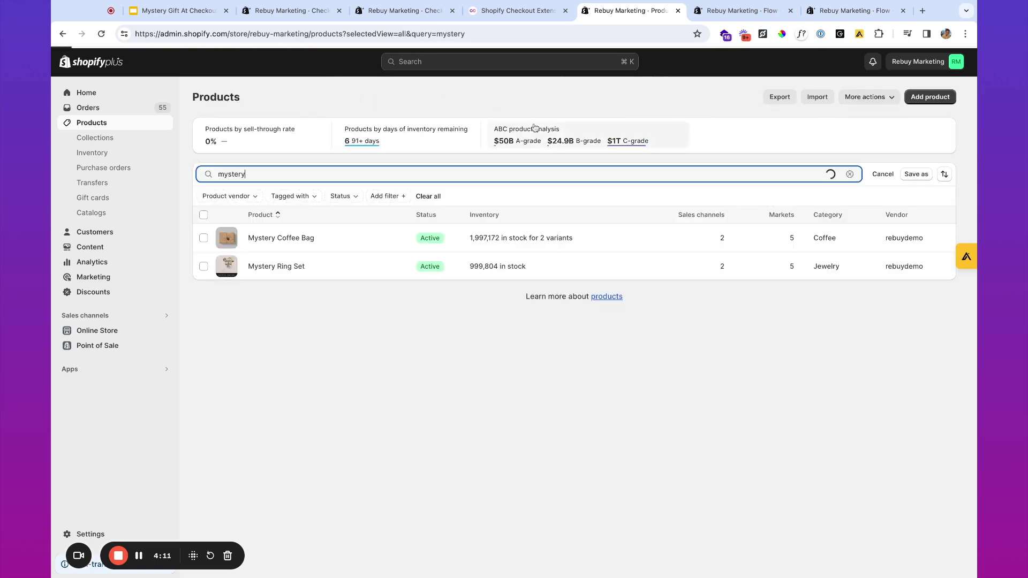
click(444, 172)
text(ring)
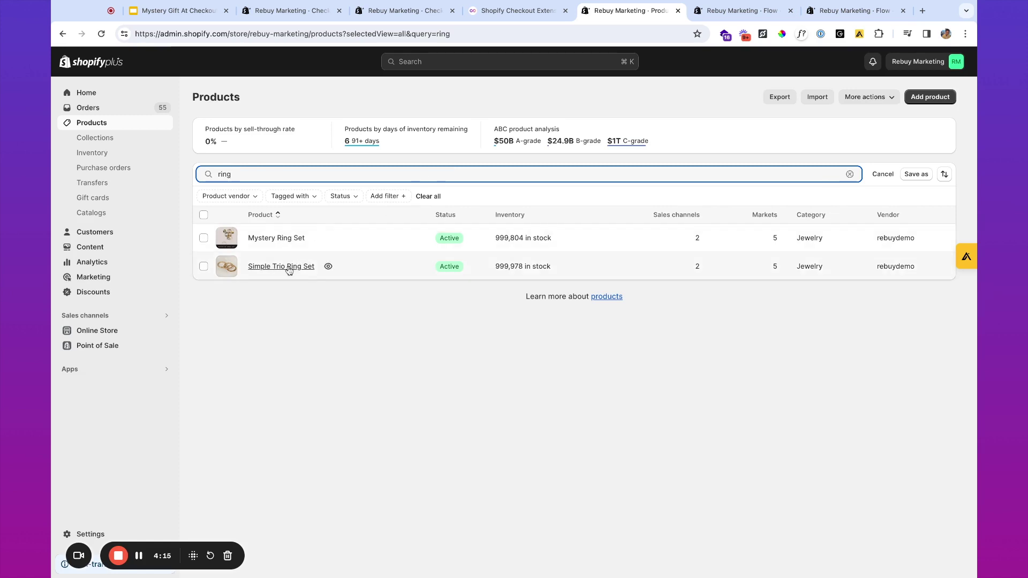
click(288, 267)
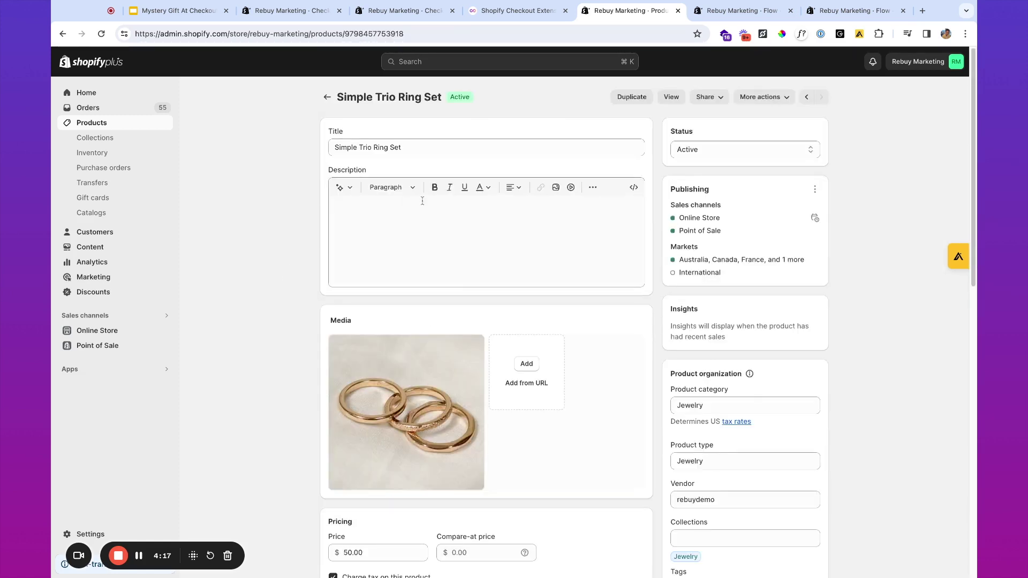
scroll(423, 201, down, 7)
double_click(364, 373)
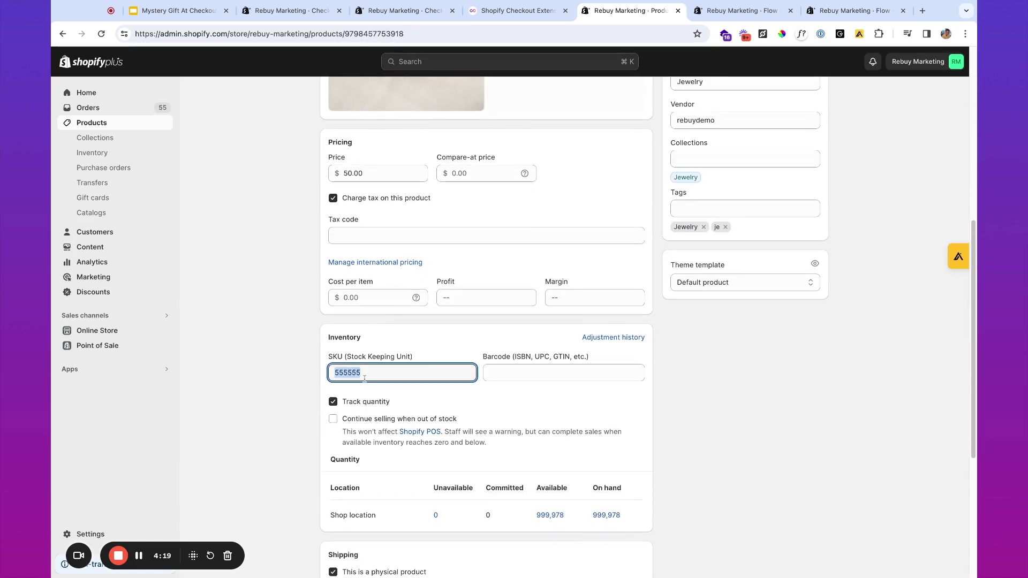
scroll(294, 262, up, 7)
Enter SKU 555555 on the Mystery Ring Set and save the product
click(326, 97)
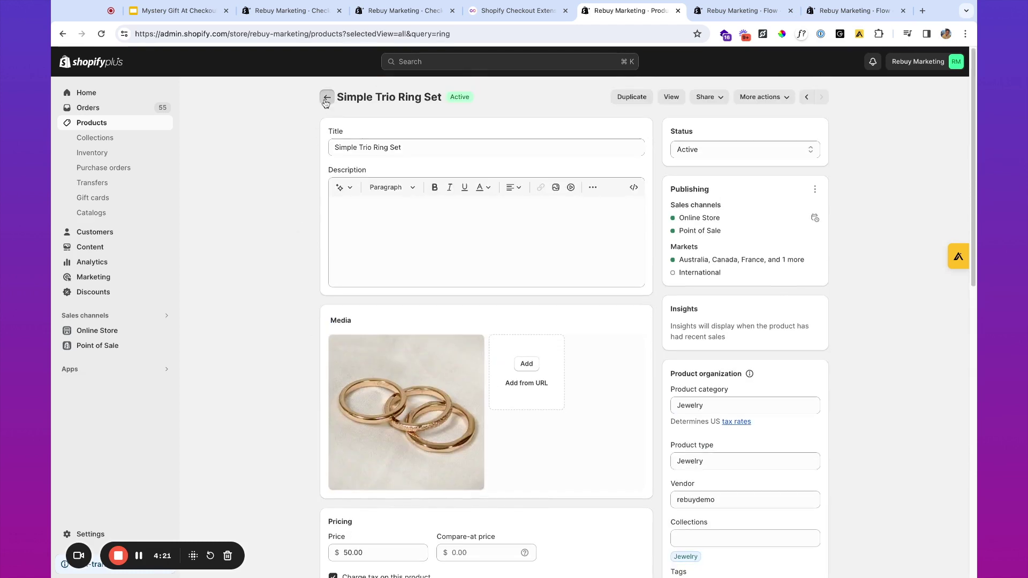
click(275, 241)
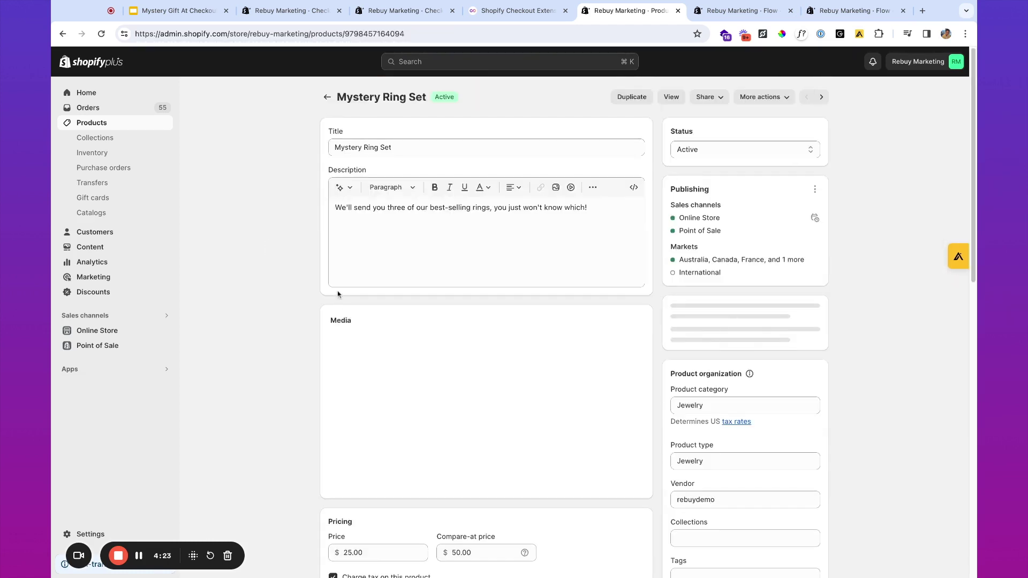
scroll(409, 375, down, 4)
scroll(408, 381, down, 1)
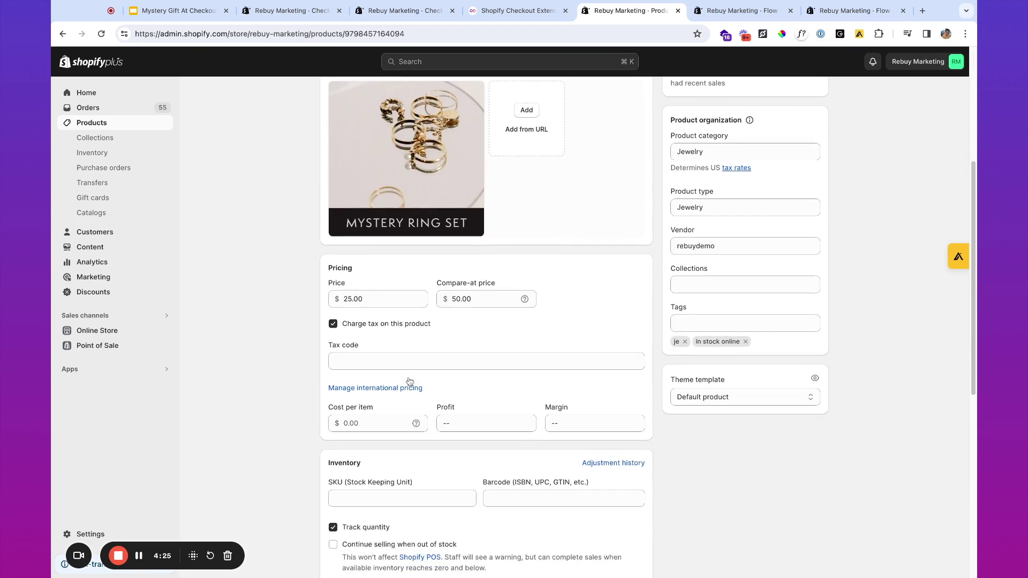
click(379, 498)
text(555555)
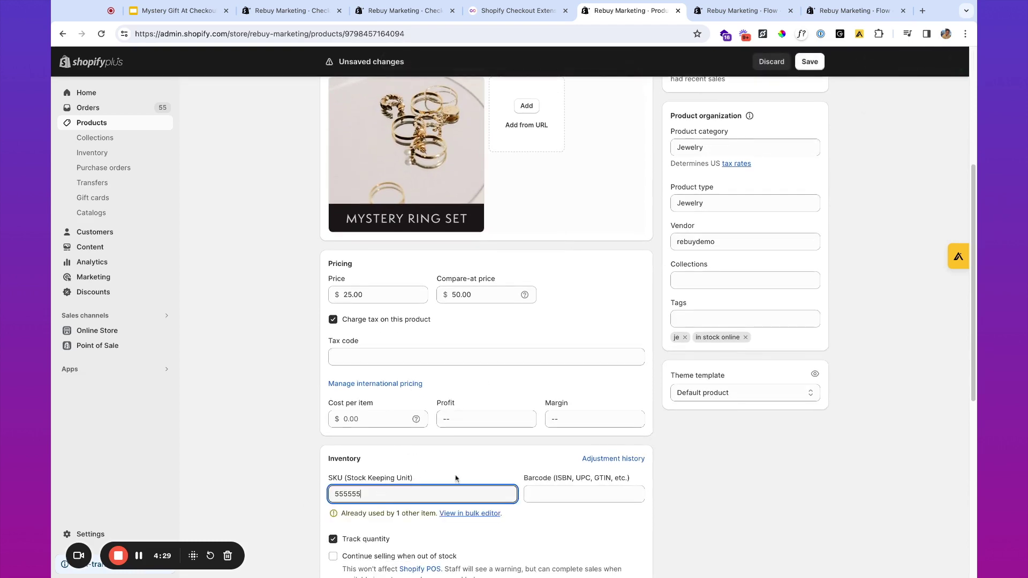
click(803, 65)
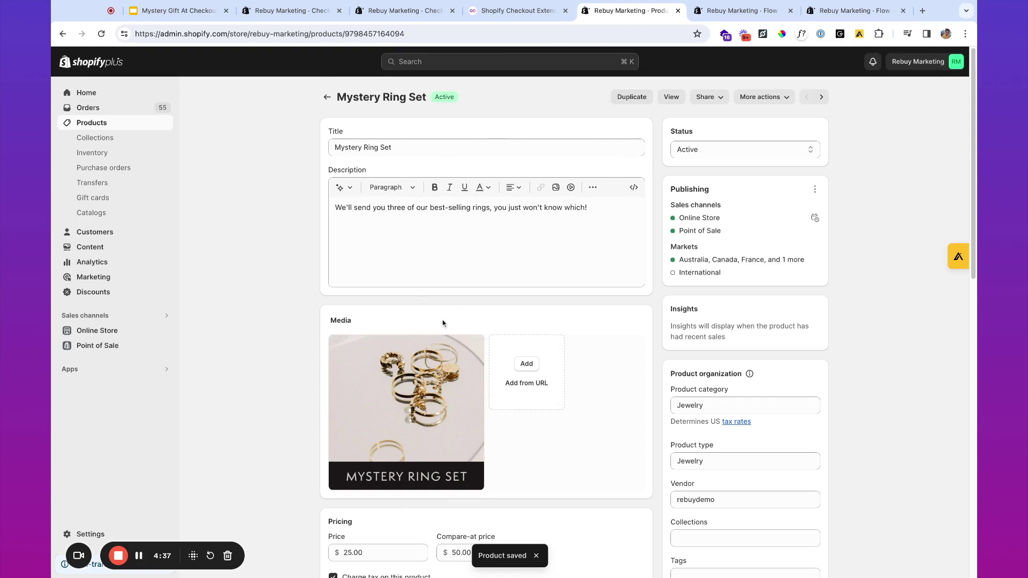
scroll(443, 323, down, 2)
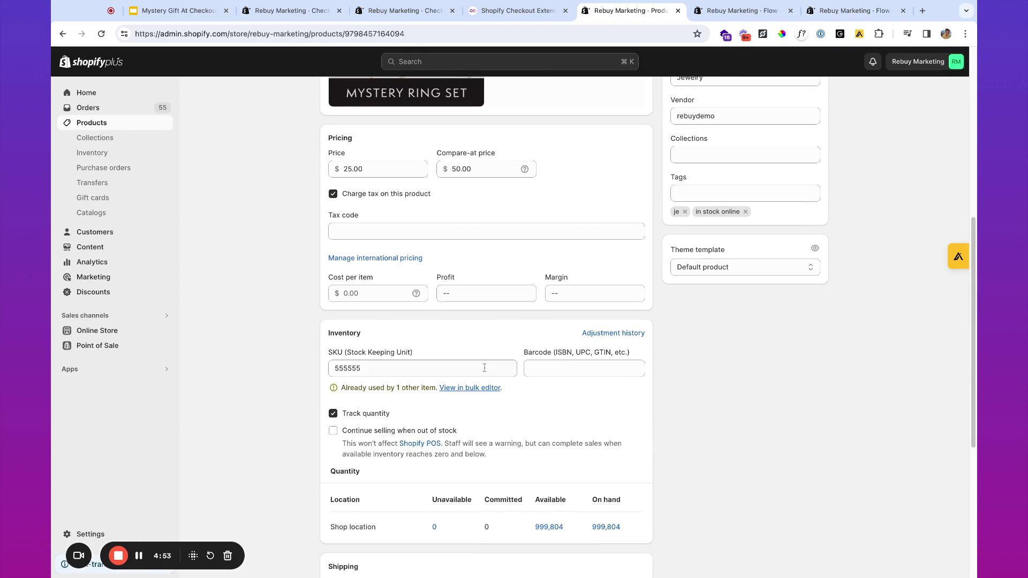
scroll(485, 368, down, 1)
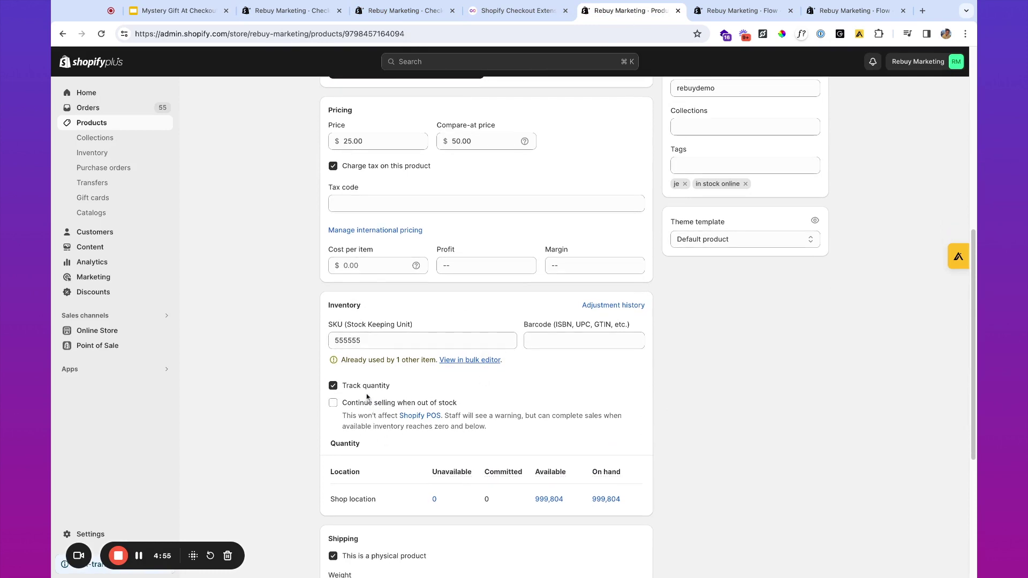
Adjust the Mystery Ring Set's available quantity at Shop location to 100 and save
mouse_move(571, 503)
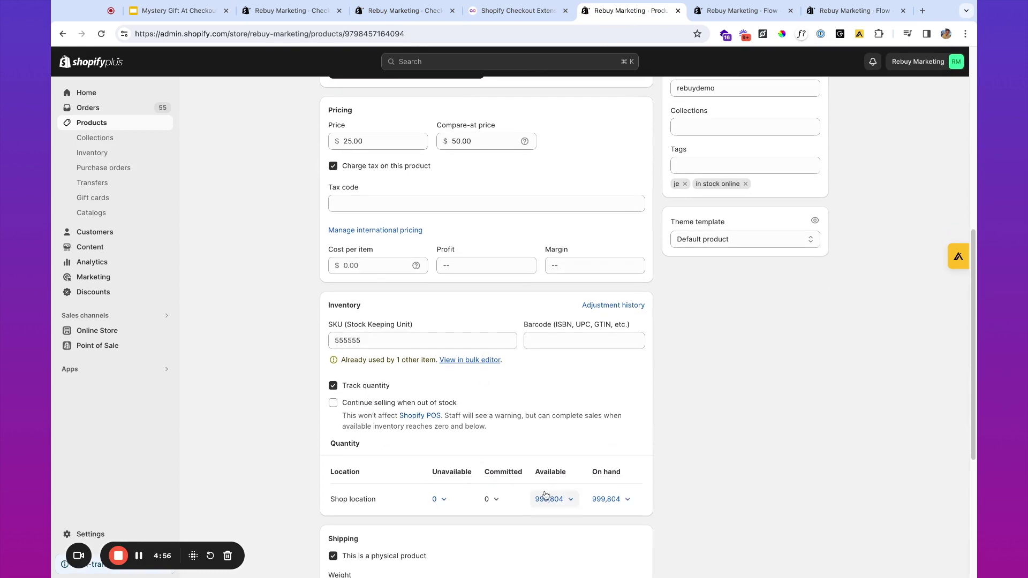
click(572, 504)
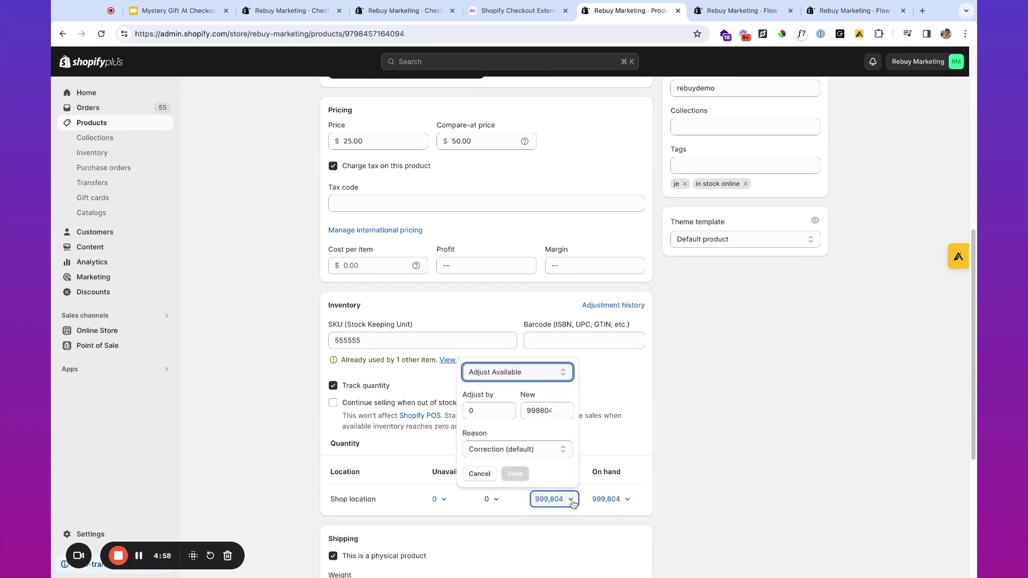
double_click(545, 414)
text(100)
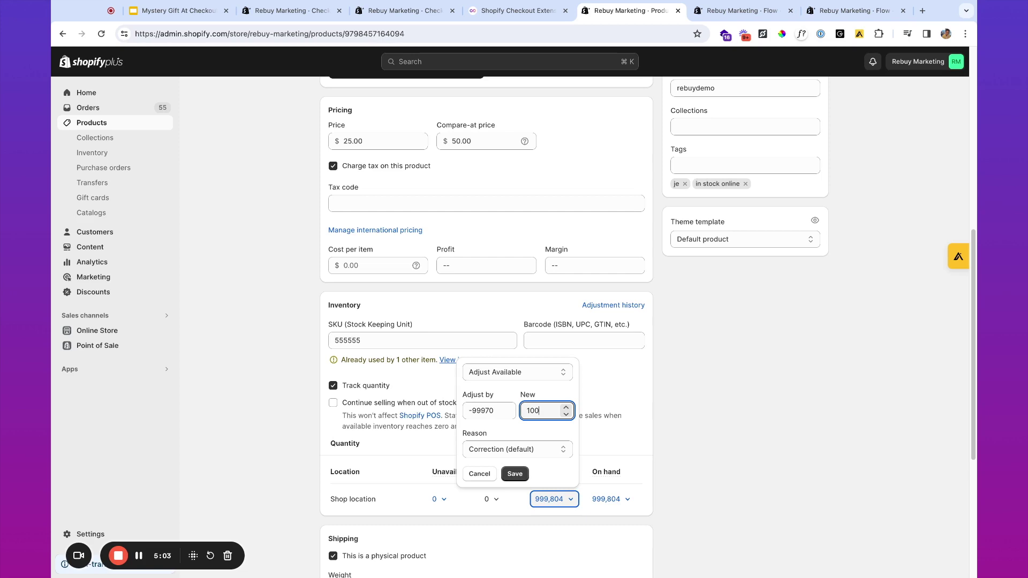
click(515, 474)
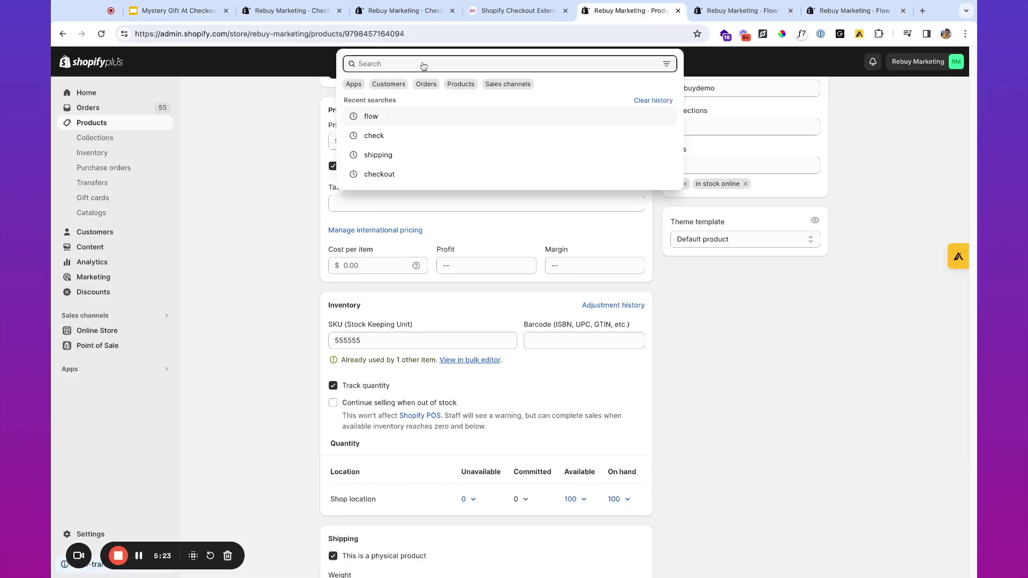
Open the Flow app and the Tag Mystery Gift Purchasers workflow
text(flow)
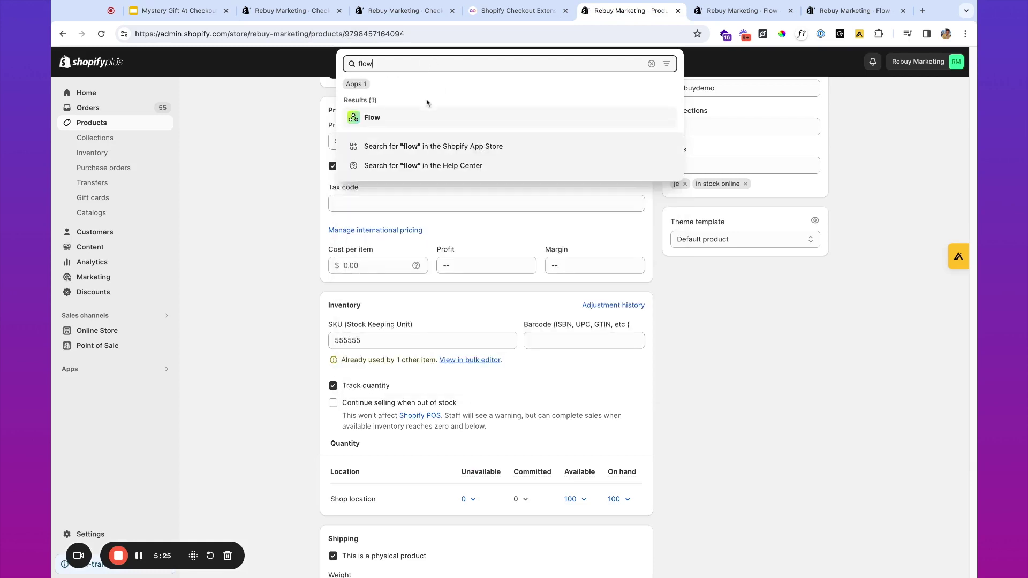
click(417, 119)
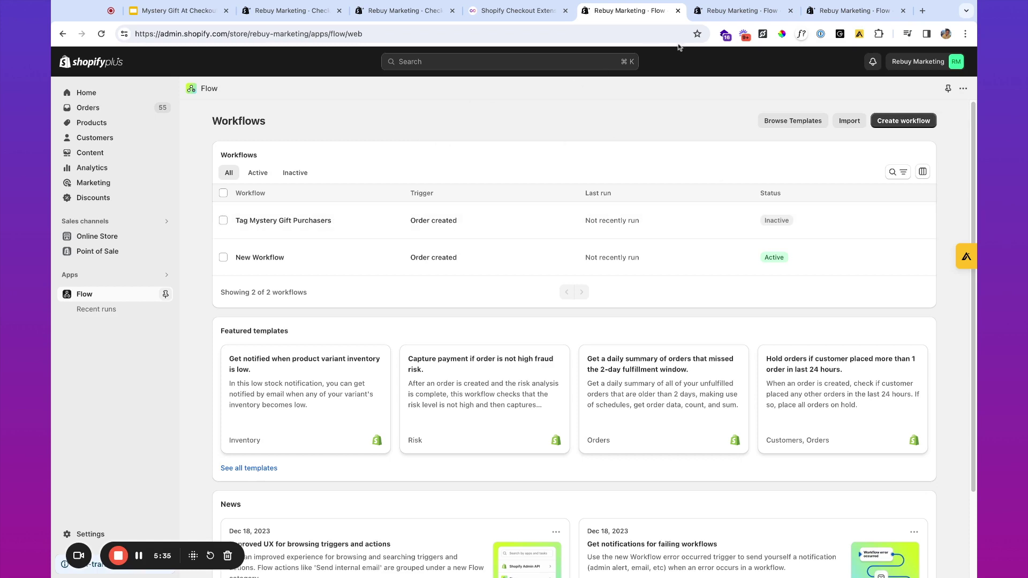
click(732, 11)
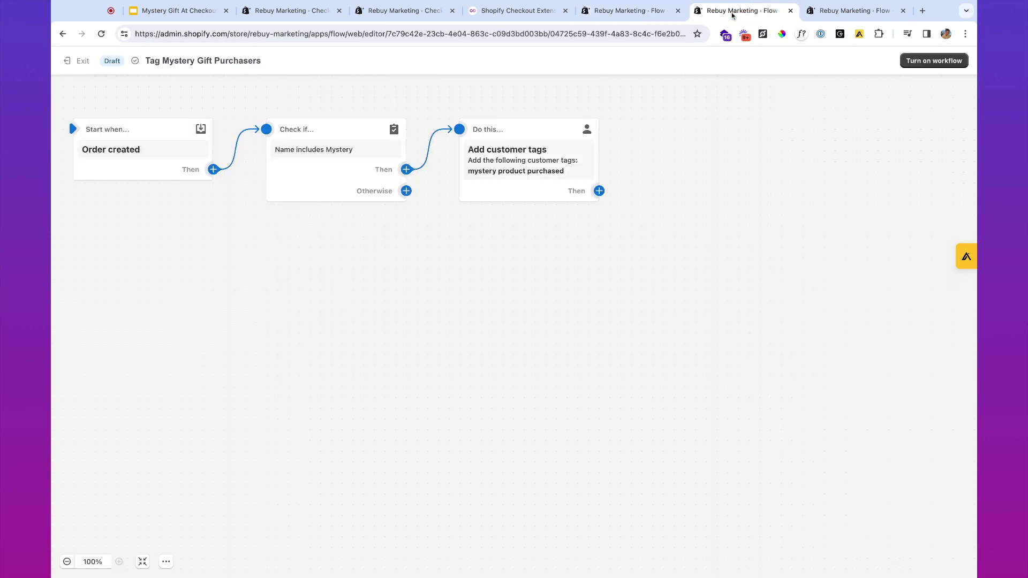
Inspect its Order created trigger, Name includes Mystery condition and Add customer tags action
mouse_move(120, 143)
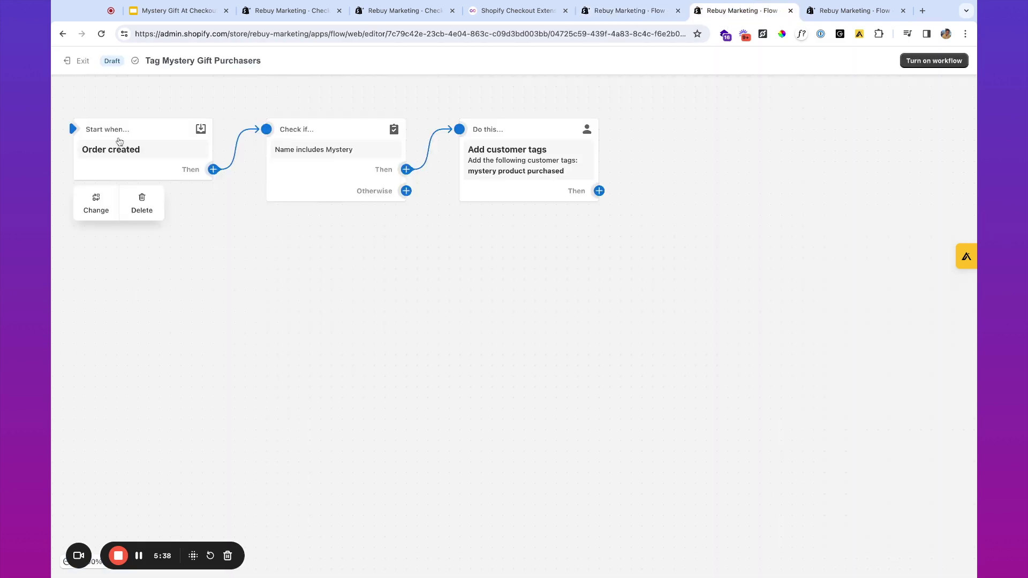
click(156, 138)
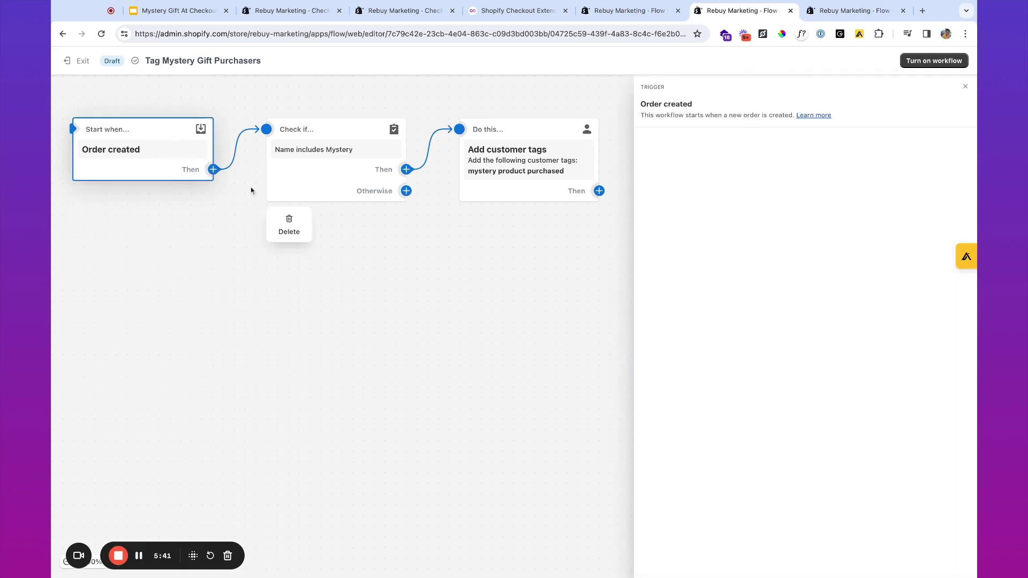
click(330, 143)
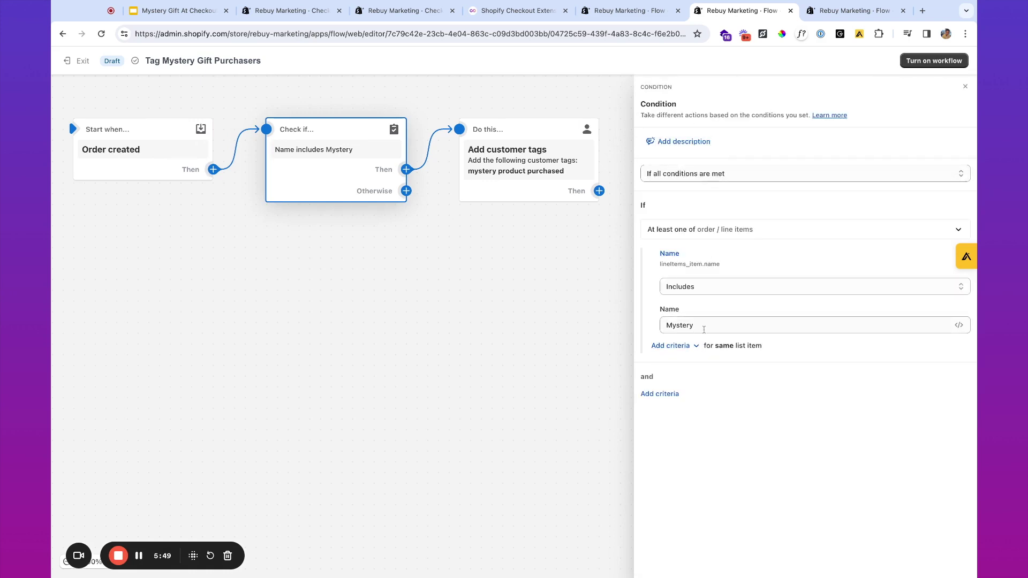
click(515, 130)
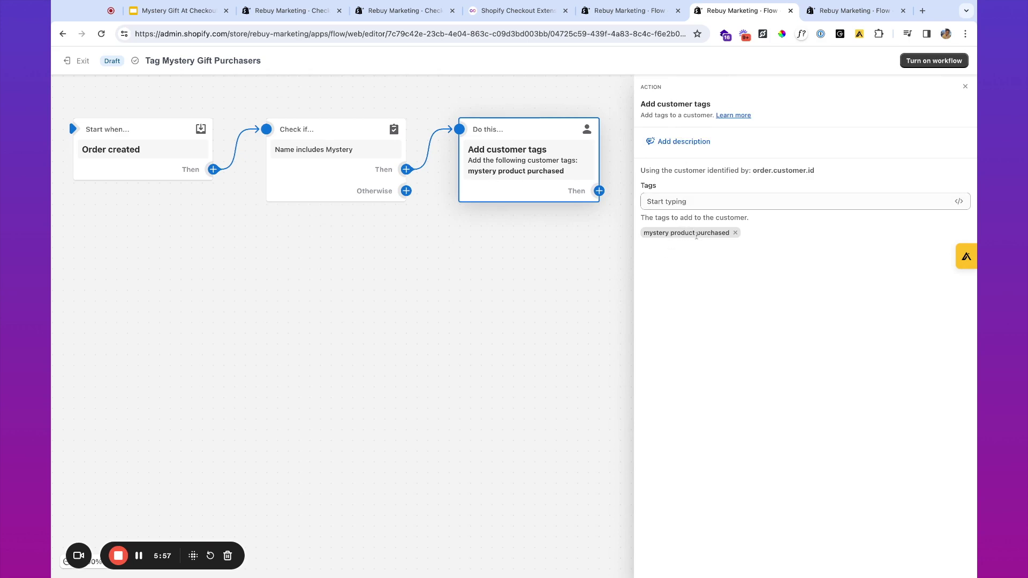
click(854, 10)
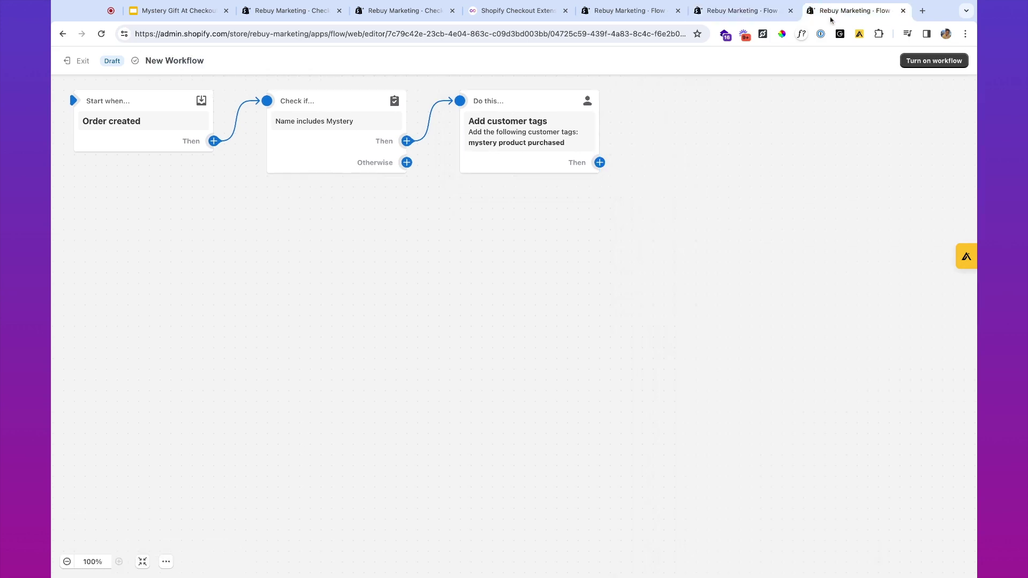
click(629, 10)
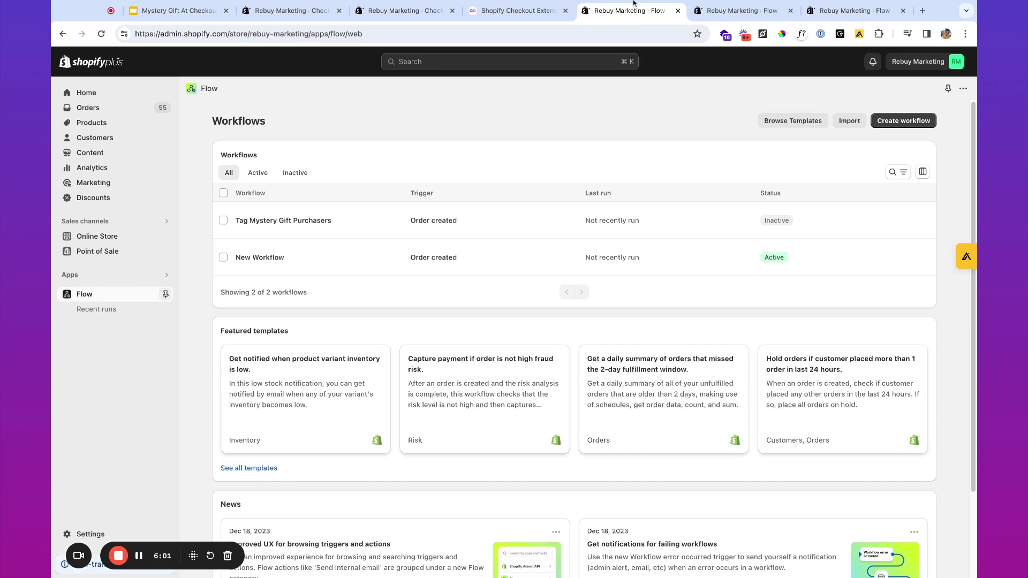
Create a workflow titled 'Tag Mystery purchasers' with Order created as its trigger
click(909, 121)
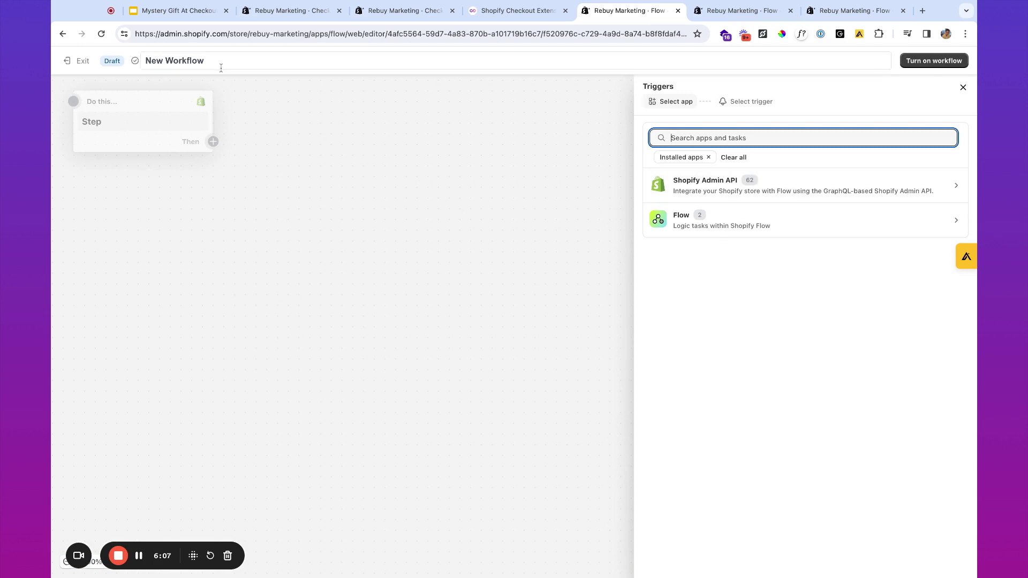
double_click(217, 63)
key(super+a)
text(Tag )
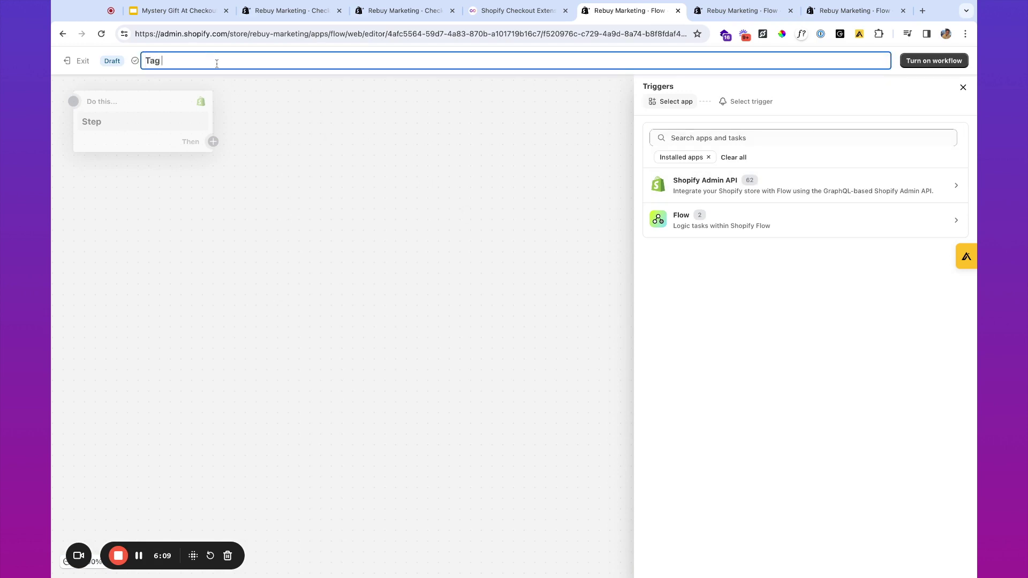
text(Mystery purchasers)
click(677, 140)
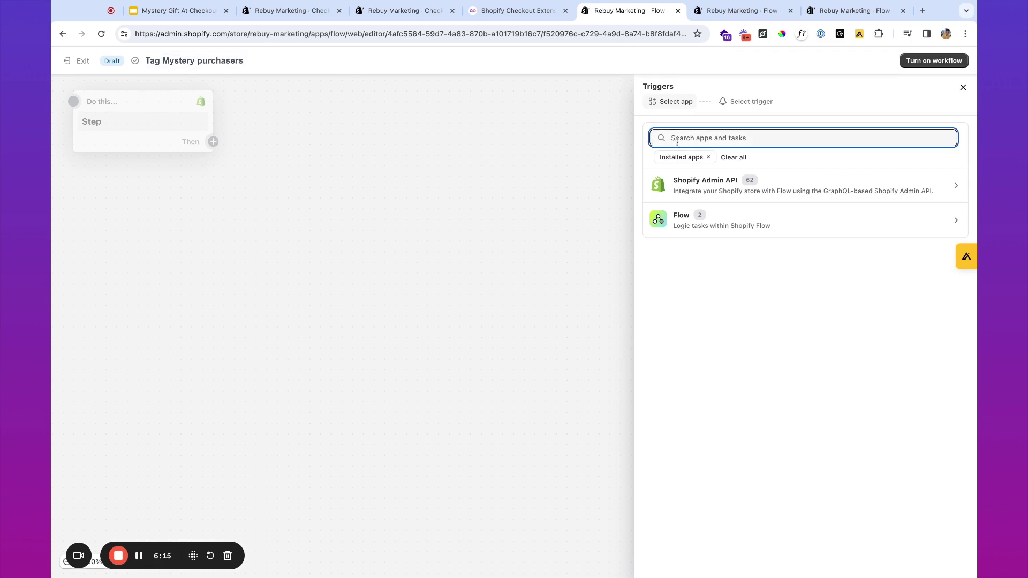
text(order)
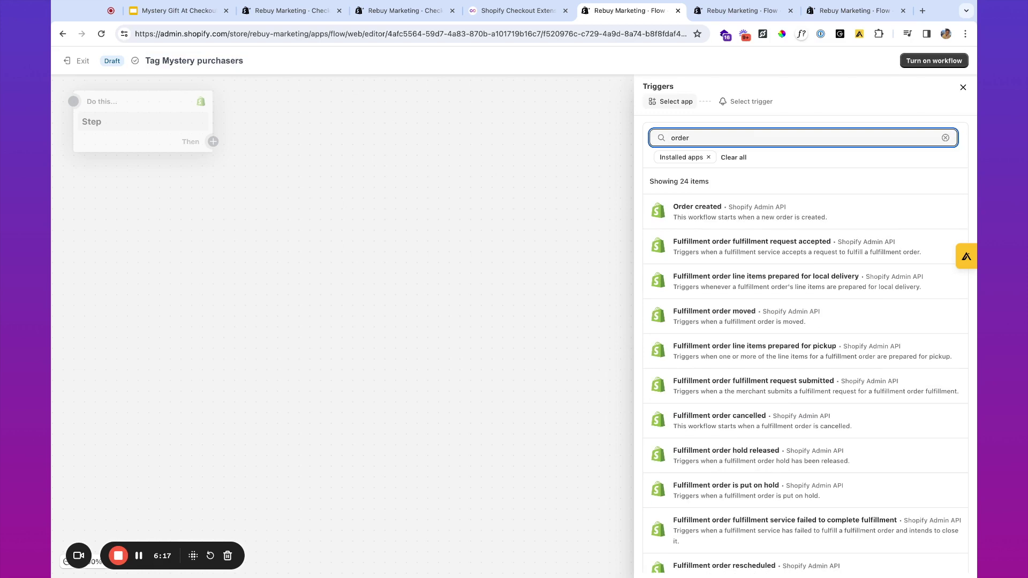
click(728, 211)
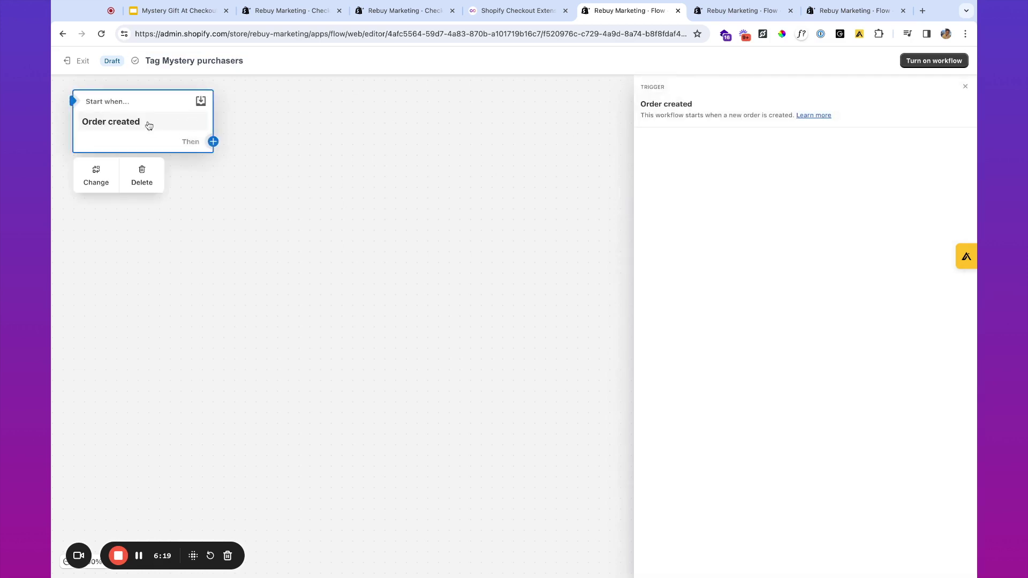
click(213, 142)
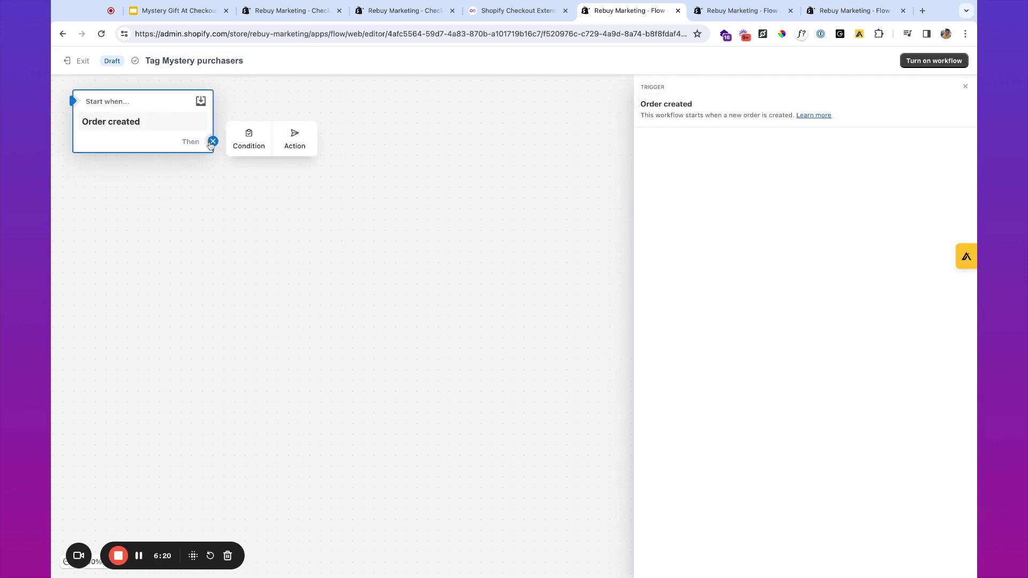
Add a condition step based on the order's lineItems name field
click(257, 141)
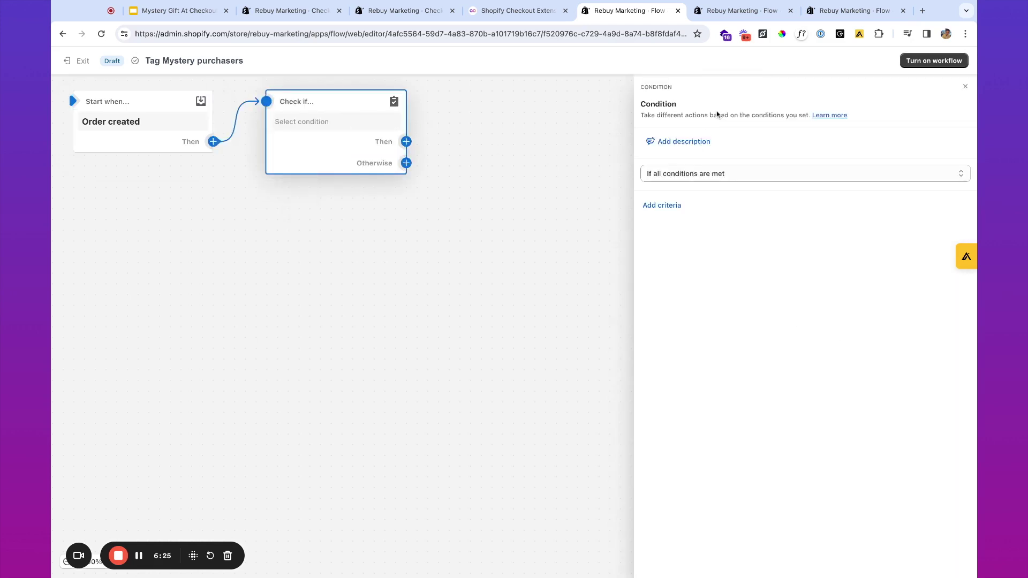
click(676, 205)
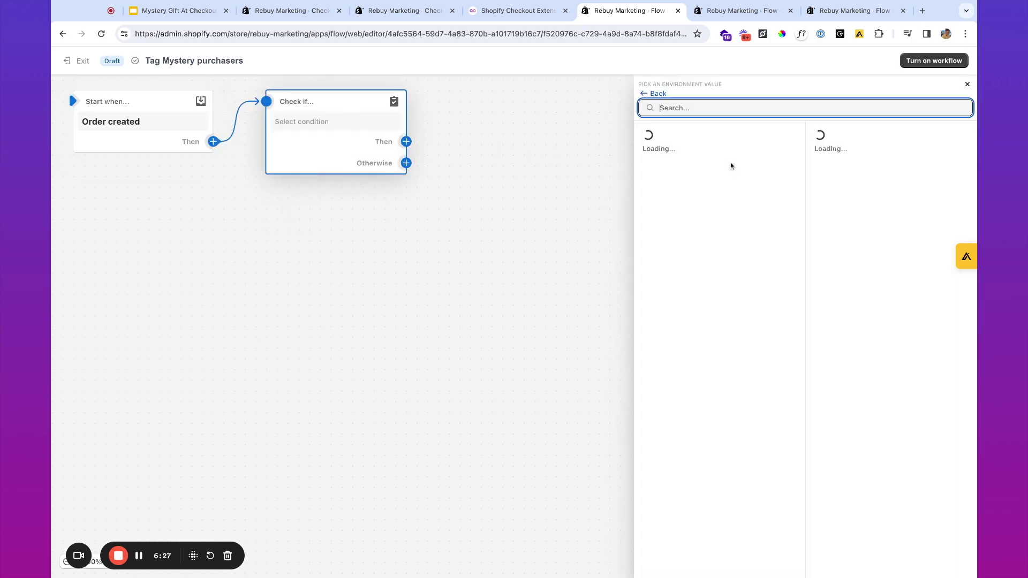
text(line item)
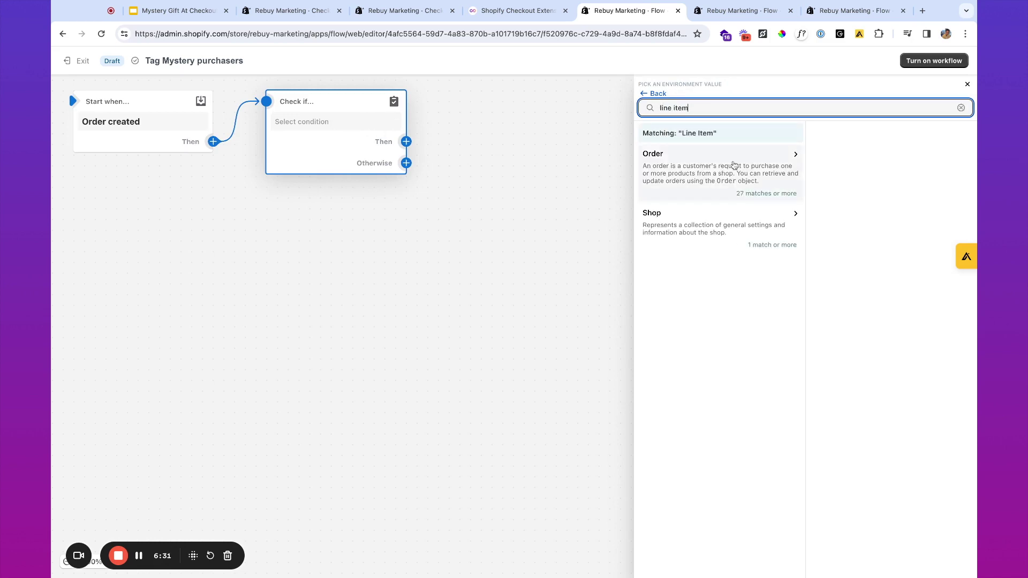
click(734, 164)
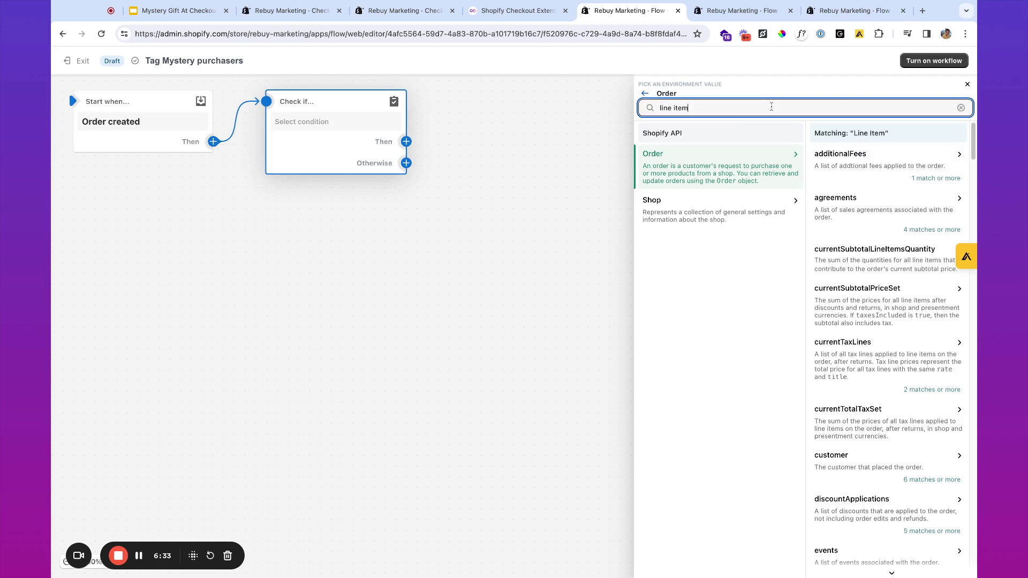
scroll(870, 228, down, 5)
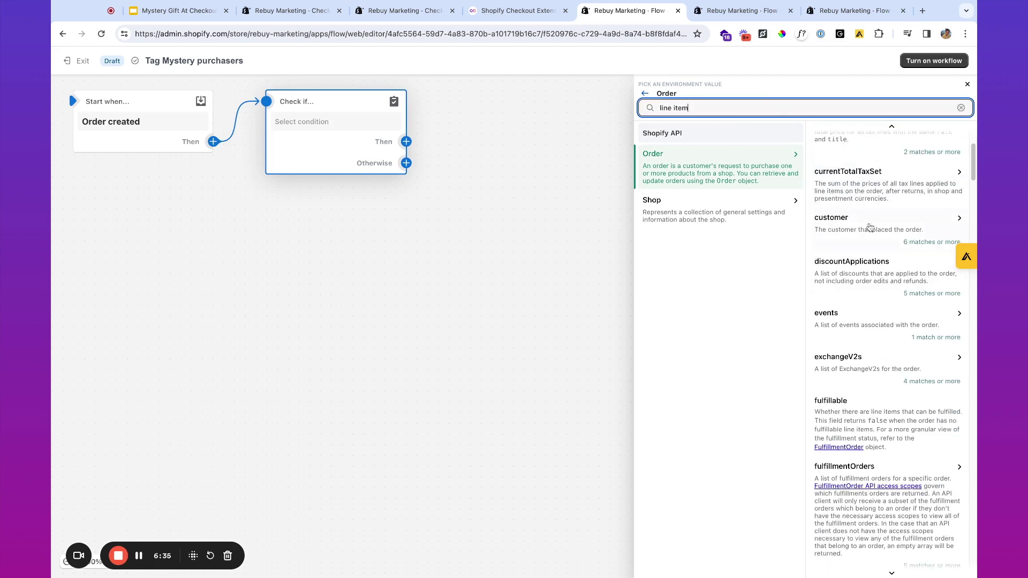
scroll(870, 227, down, 5)
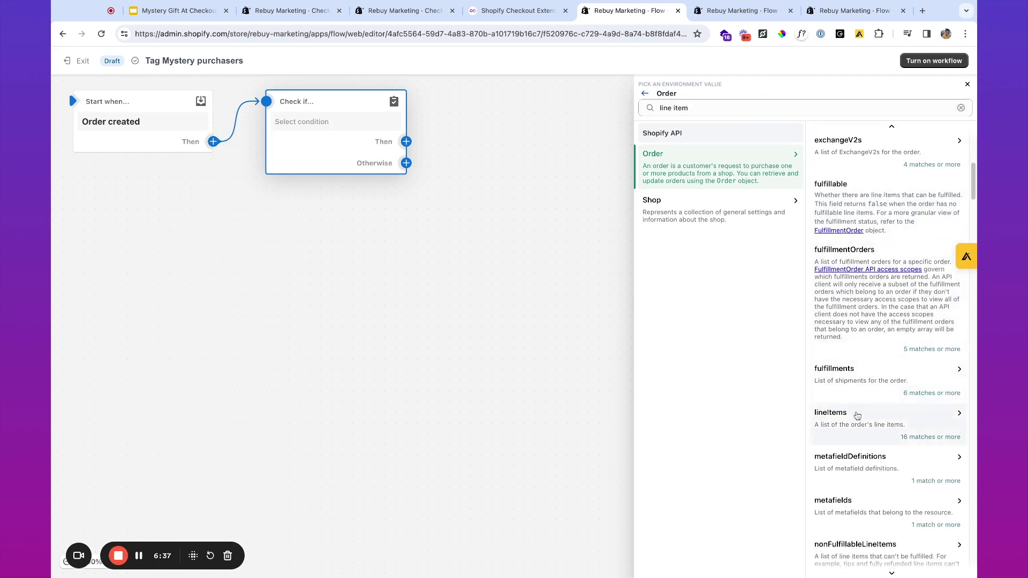
click(857, 416)
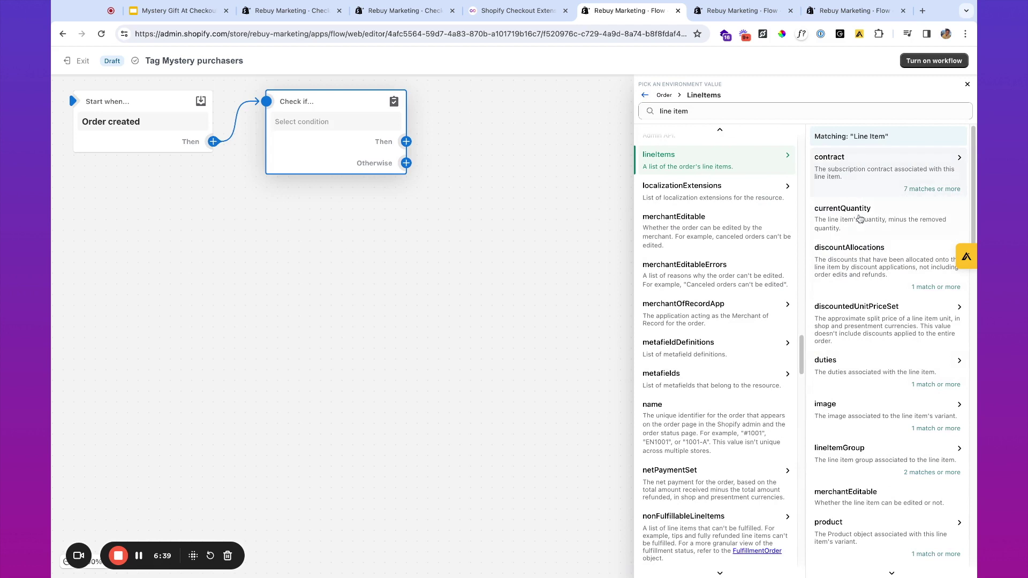
scroll(859, 268, down, 1)
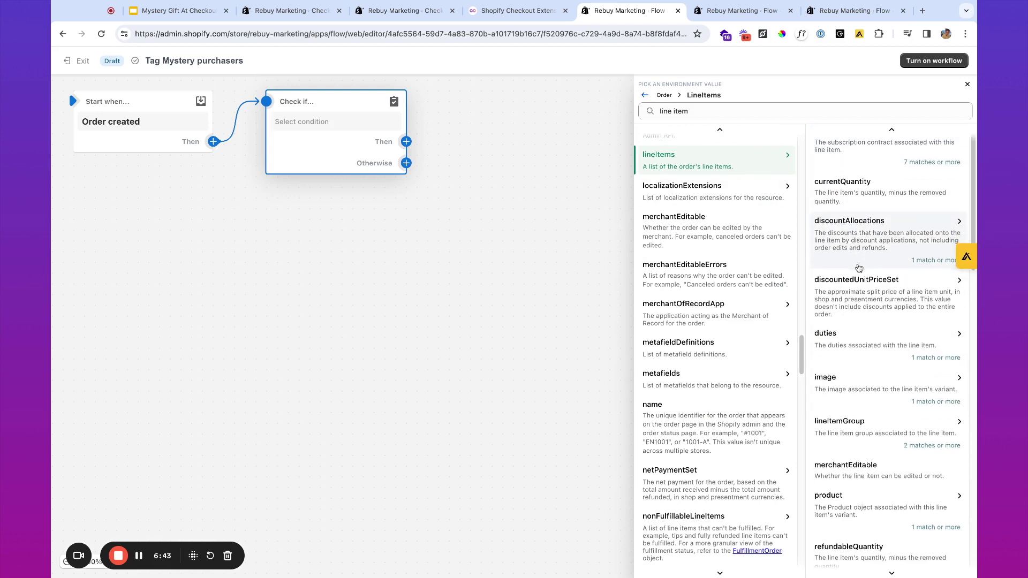
scroll(860, 270, down, 1)
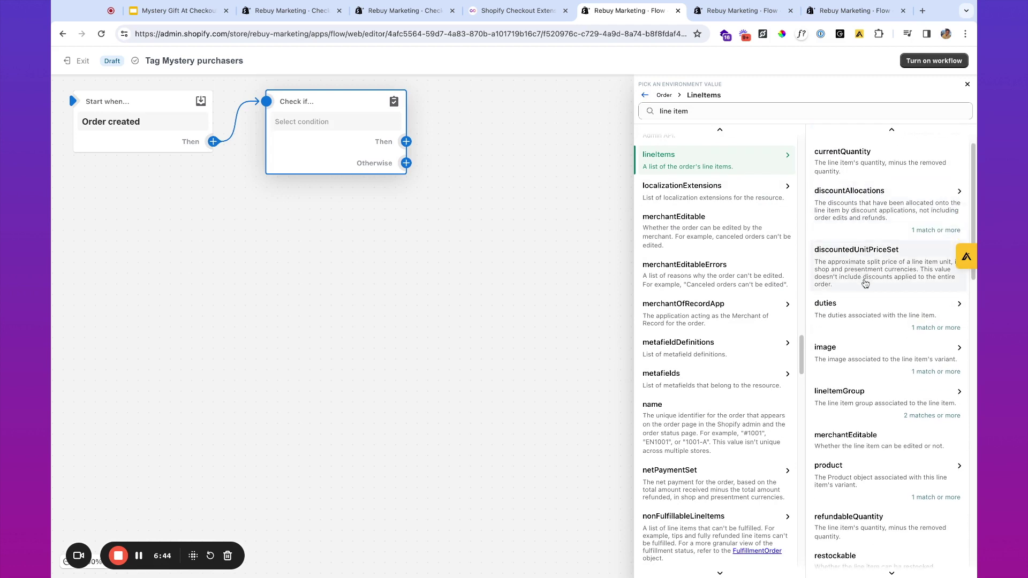
click(866, 486)
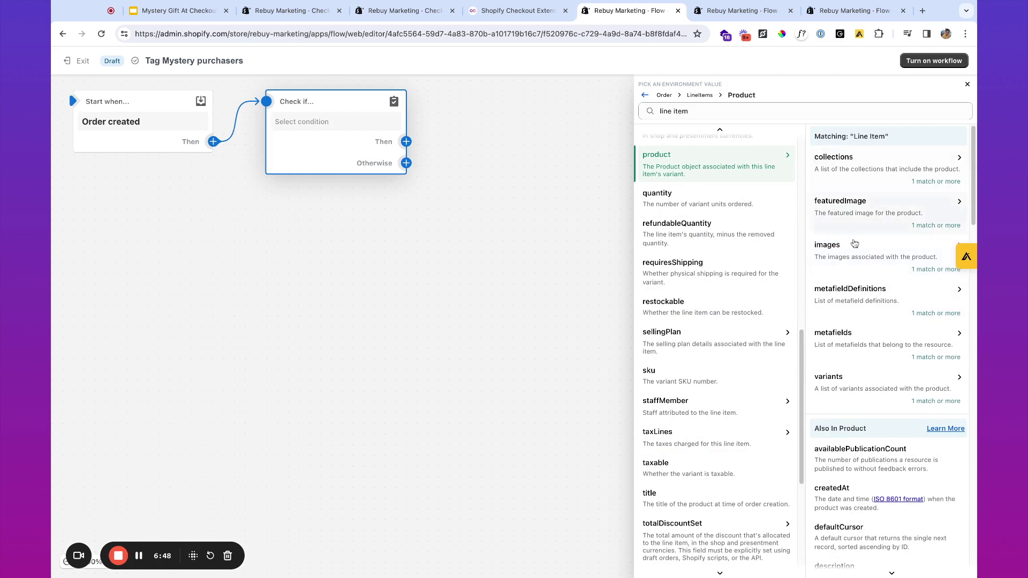
scroll(855, 244, down, 6)
scroll(839, 165, up, 6)
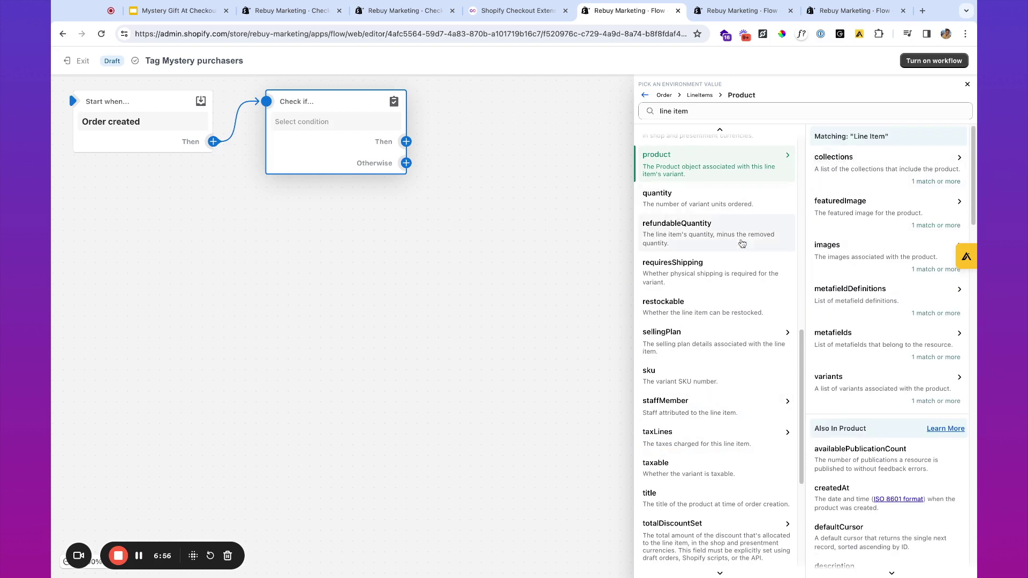
scroll(742, 243, up, 8)
click(702, 311)
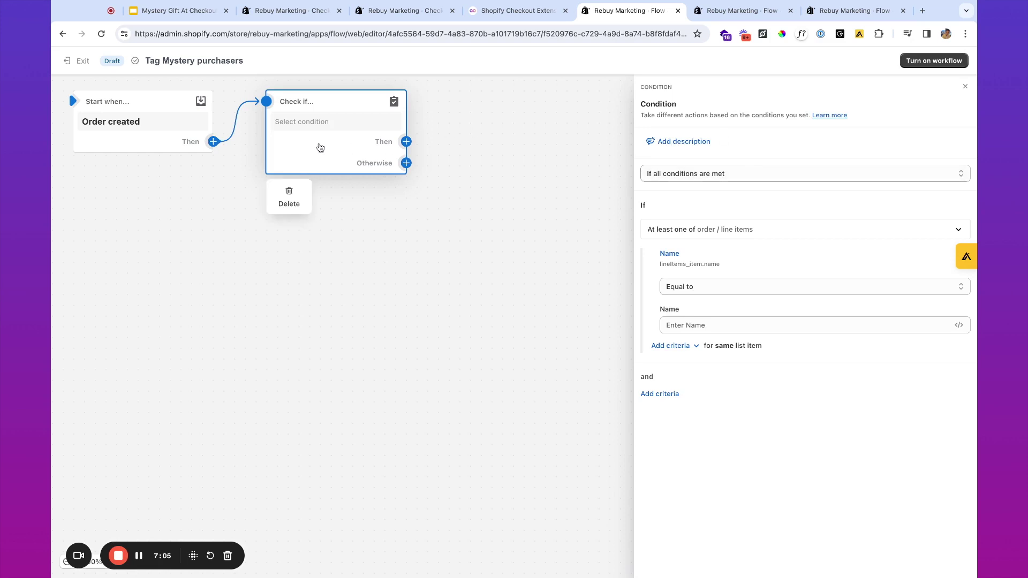
Set the name comparison to Includes with the value Mystery
click(718, 289)
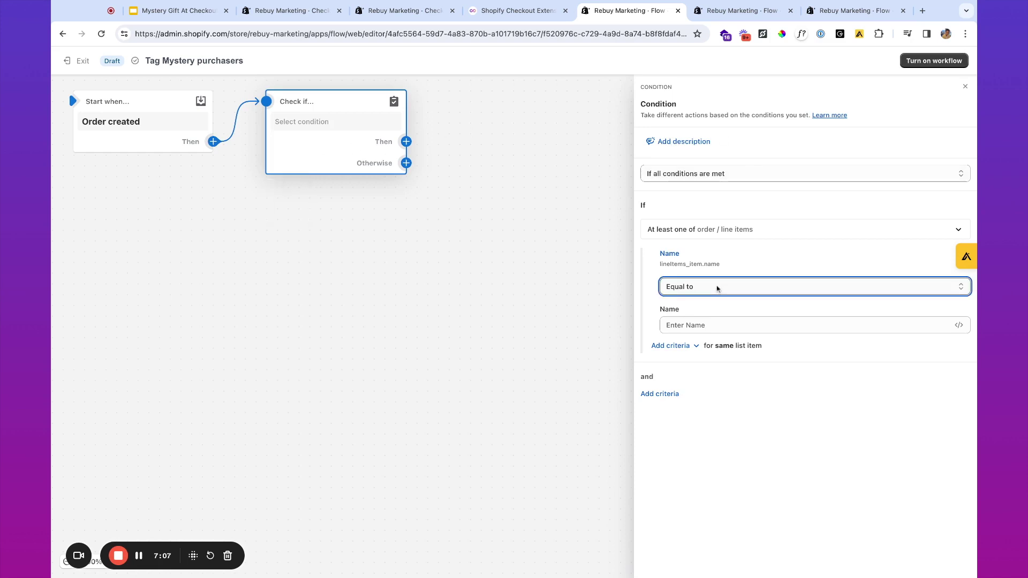
click(717, 300)
click(722, 325)
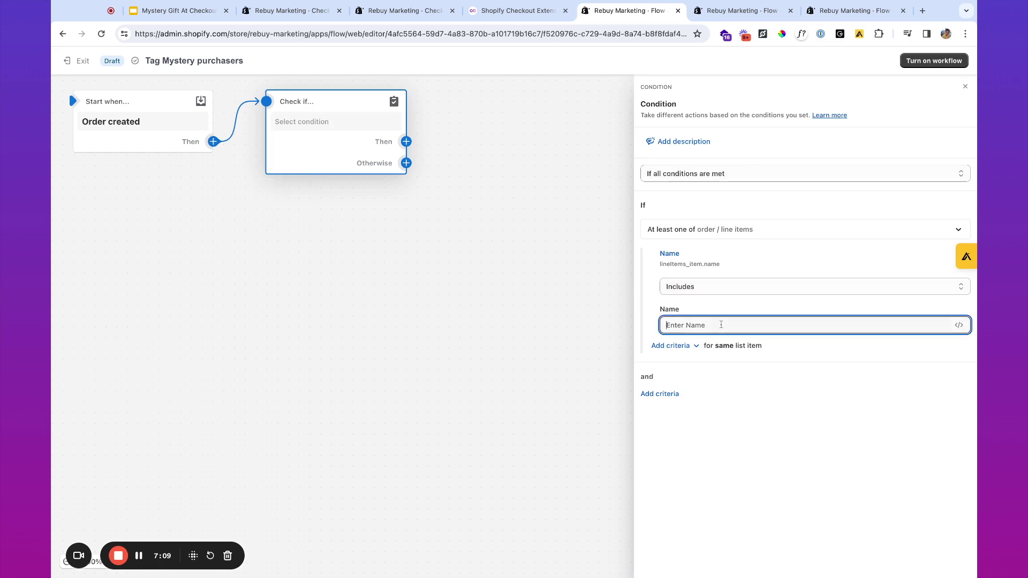
text(Mystery)
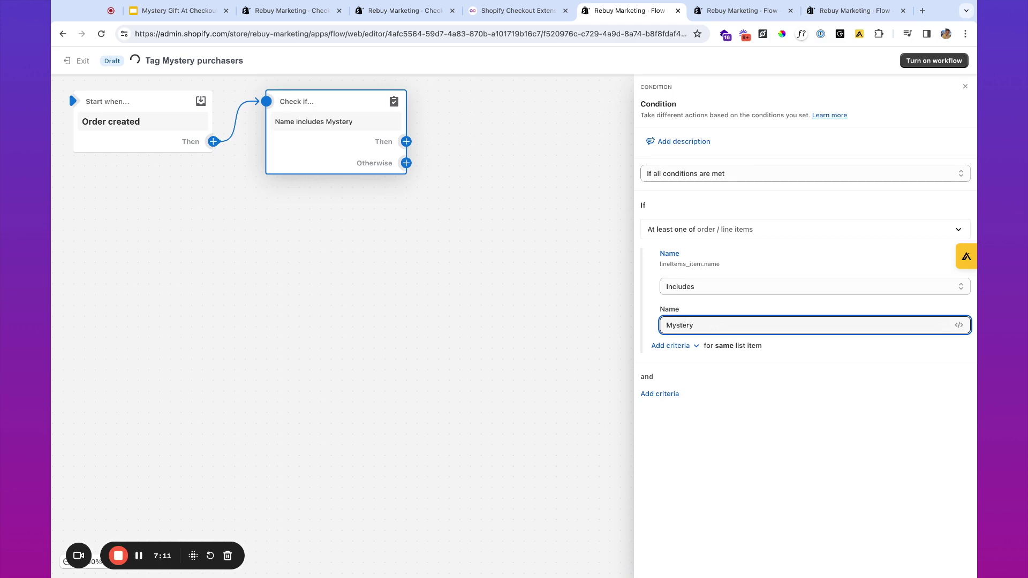
click(768, 400)
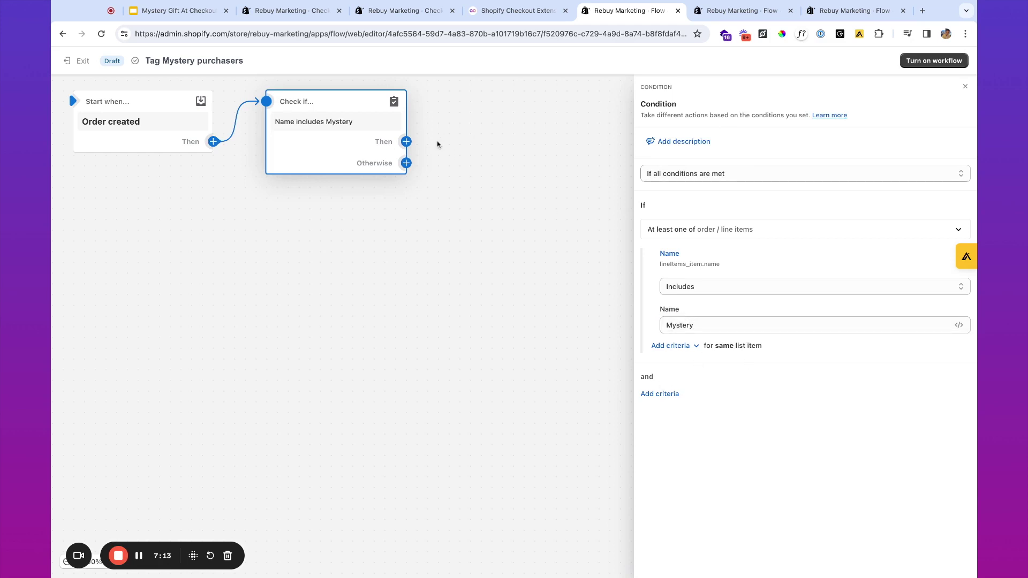
Add an Add customer tags action that applies the tag 'purchased mystery product'
click(406, 142)
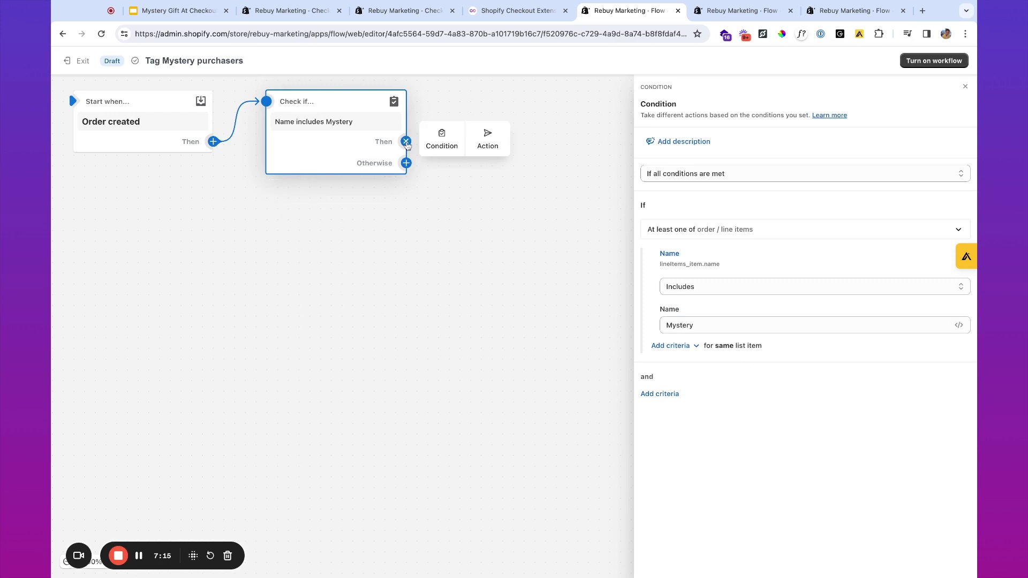
click(504, 146)
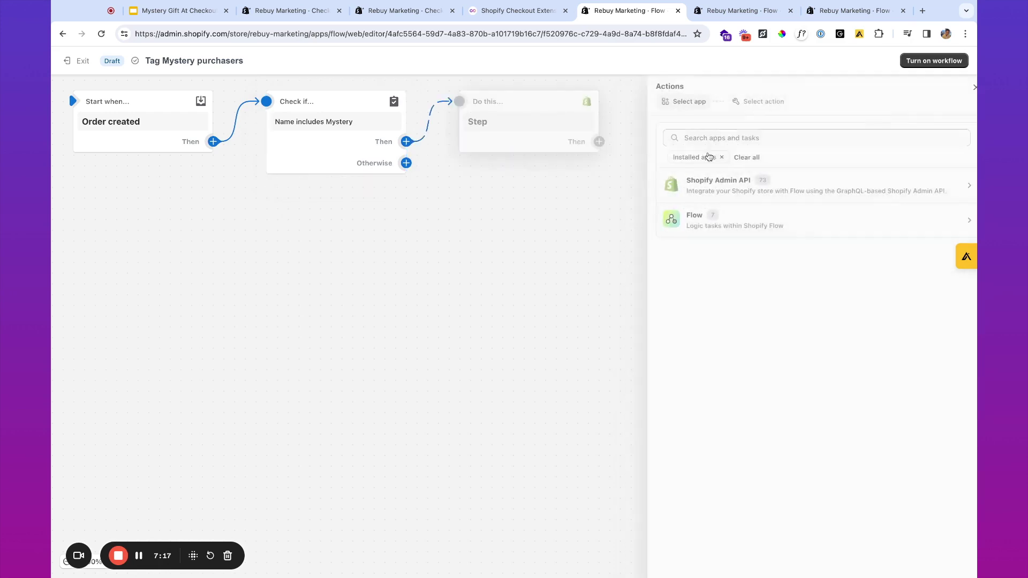
text(tag)
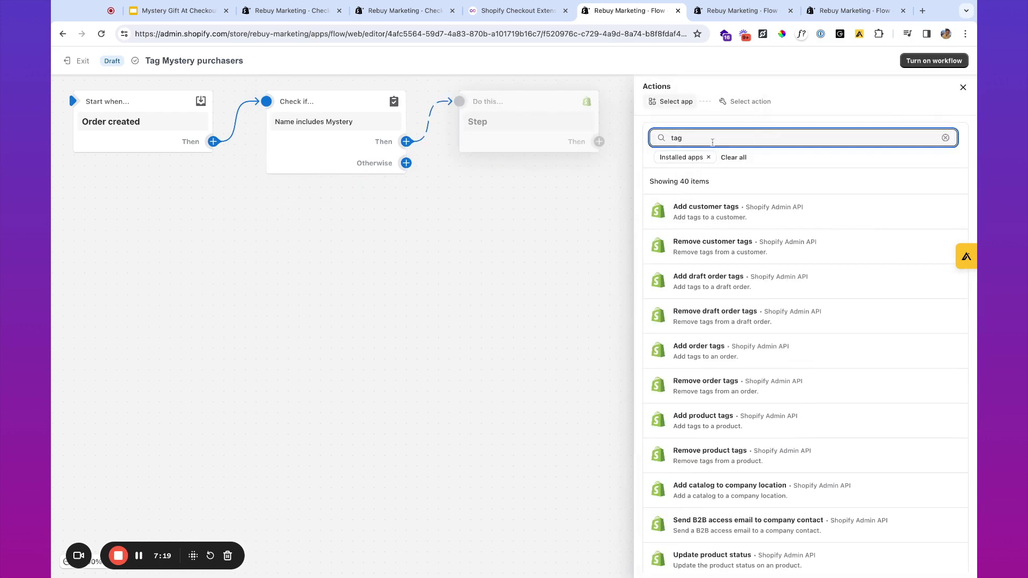
click(739, 212)
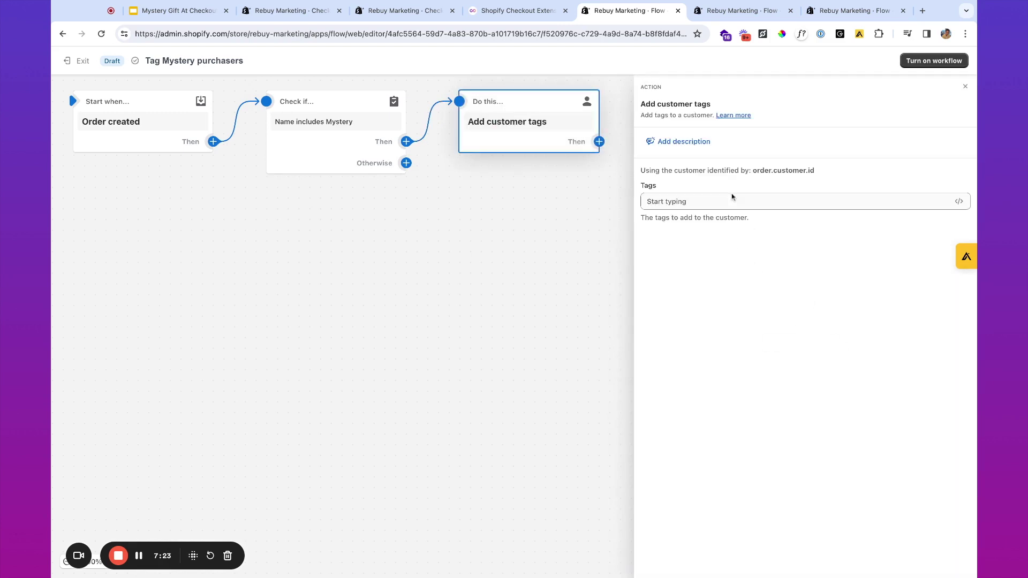
click(727, 200)
text(purcha)
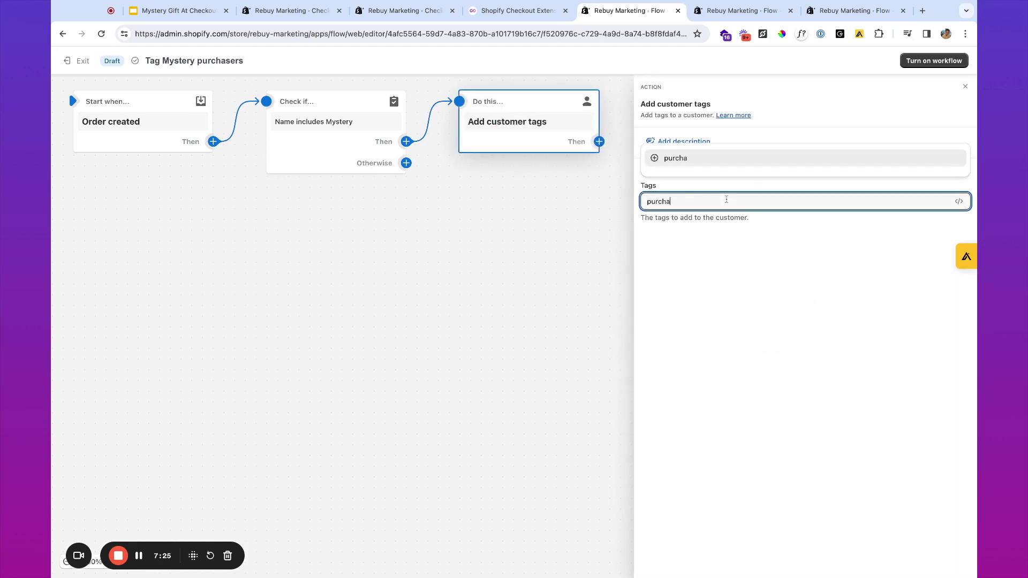
text(sed mystery produc)
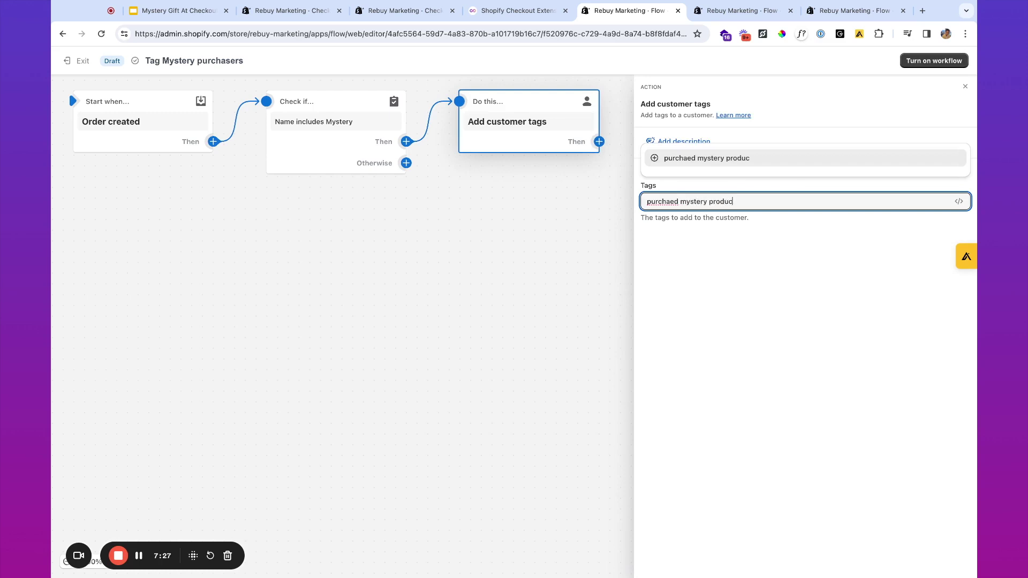
text(t)
click(671, 201)
text(s)
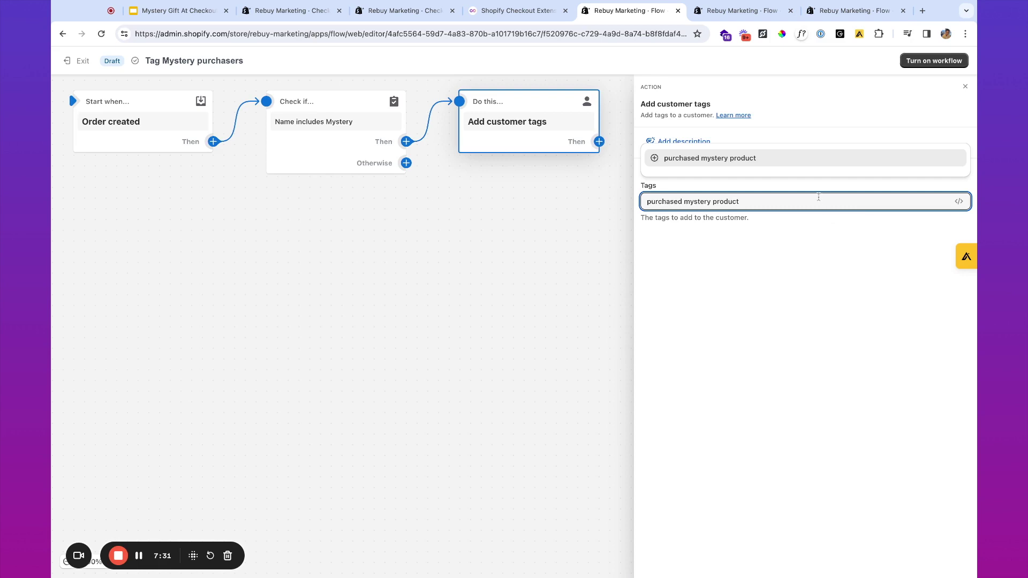
click(741, 161)
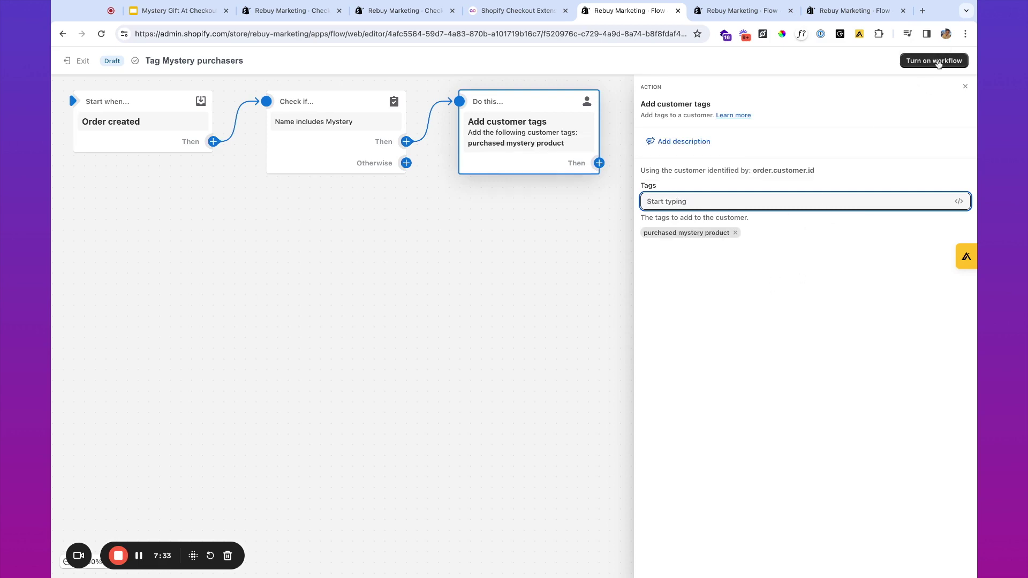
click(494, 348)
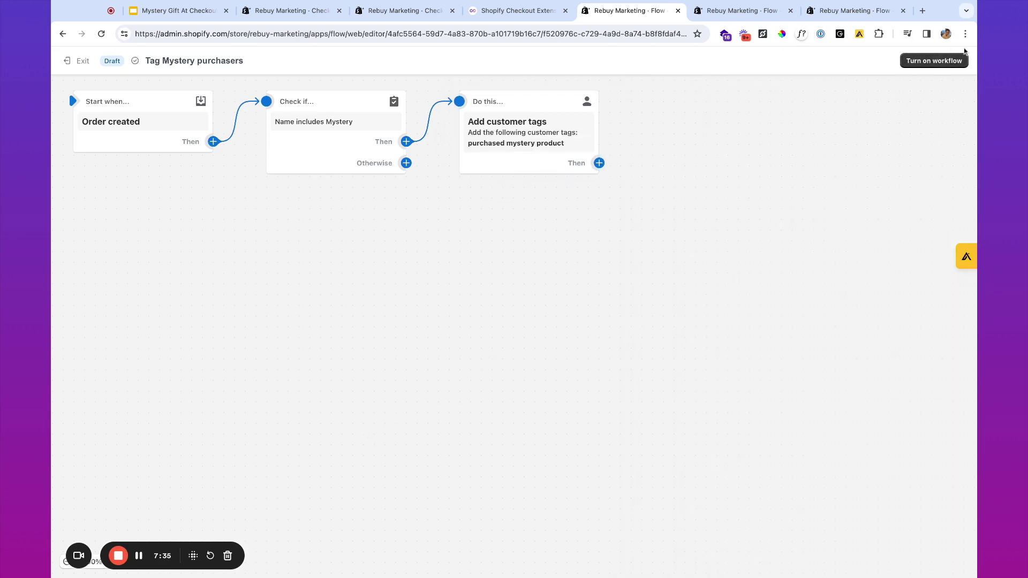
Turn the workflow on and confirm
click(939, 64)
click(645, 345)
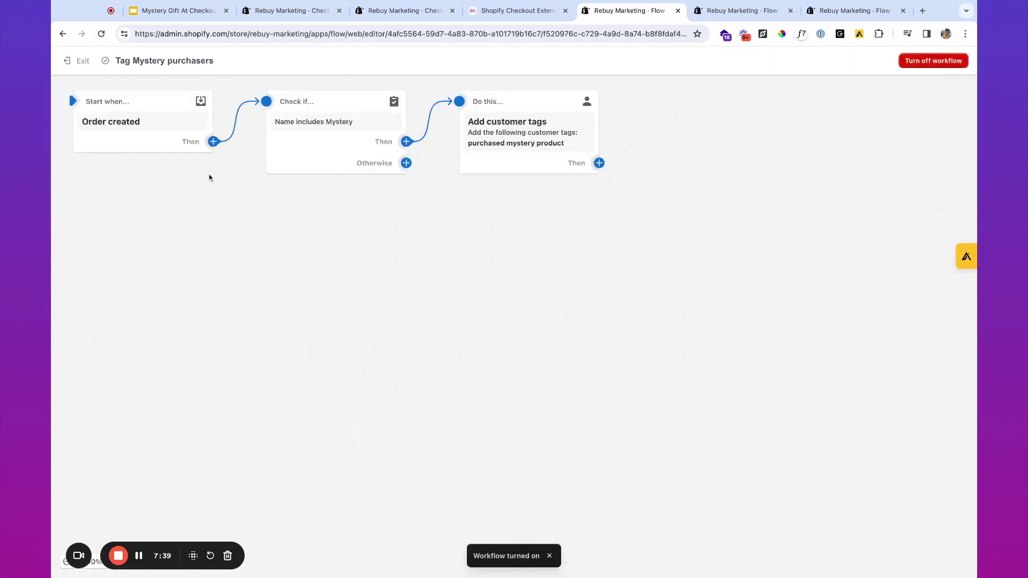
mouse_move(298, 163)
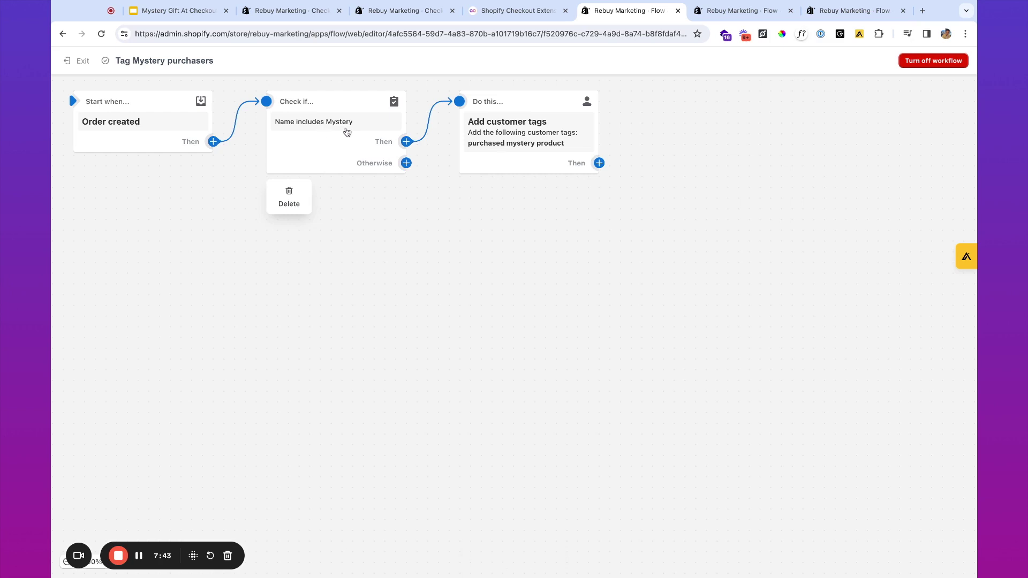
mouse_move(494, 116)
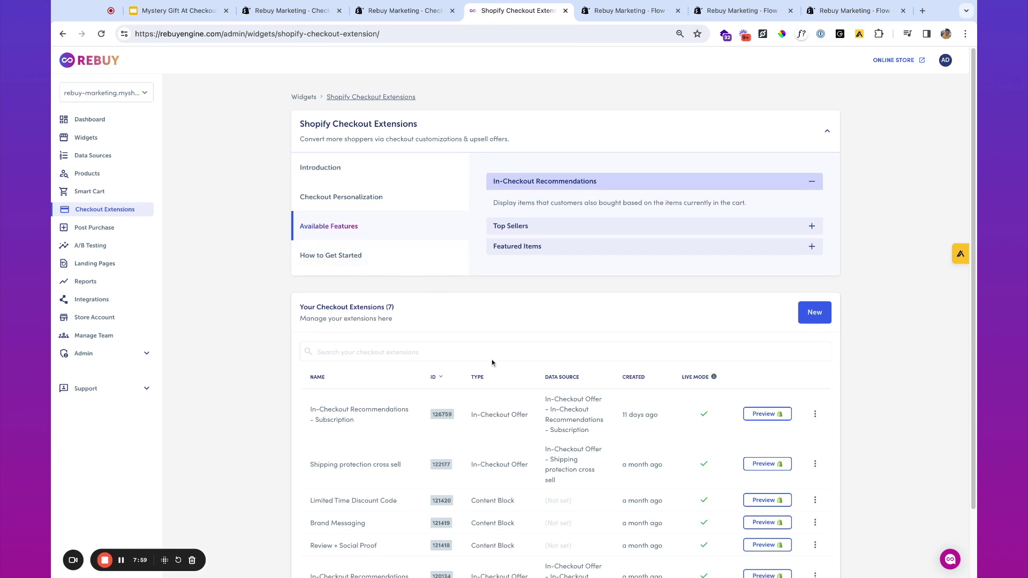
Start a new Checkout extension from Rebuy's Checkout Extensions list
scroll(492, 364, down, 2)
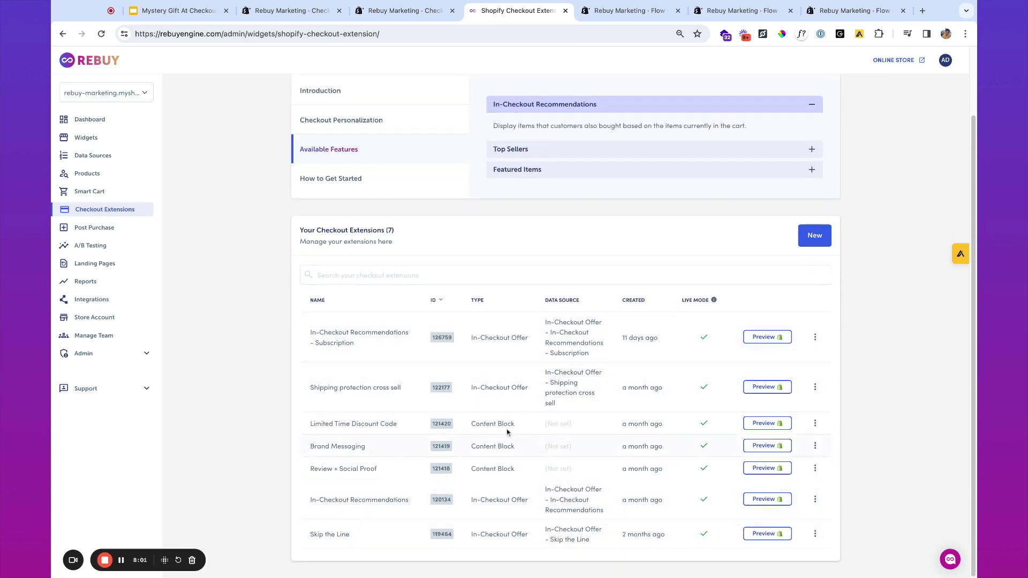
click(814, 236)
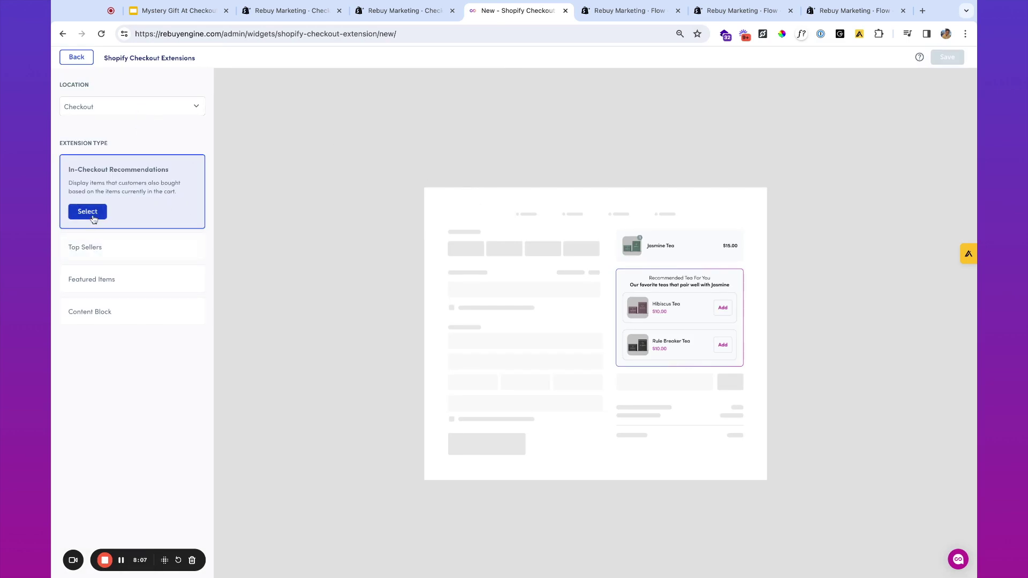
Create an In-Checkout Recommendations widget named 'Mystery Ring Cross Sell' and view its Language settings
click(91, 215)
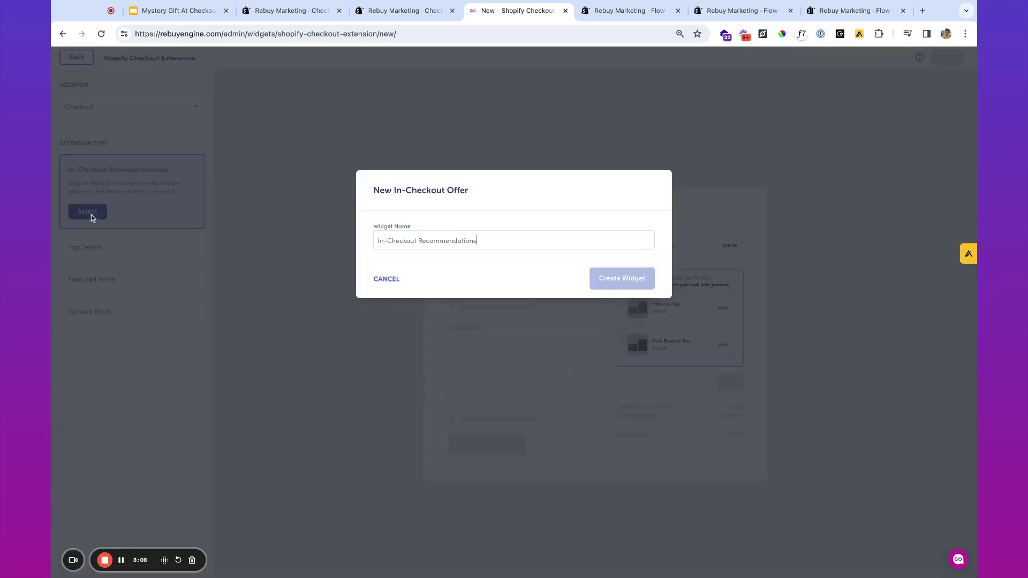
triple_click(455, 242)
text(Mystery Ring Cross Sell)
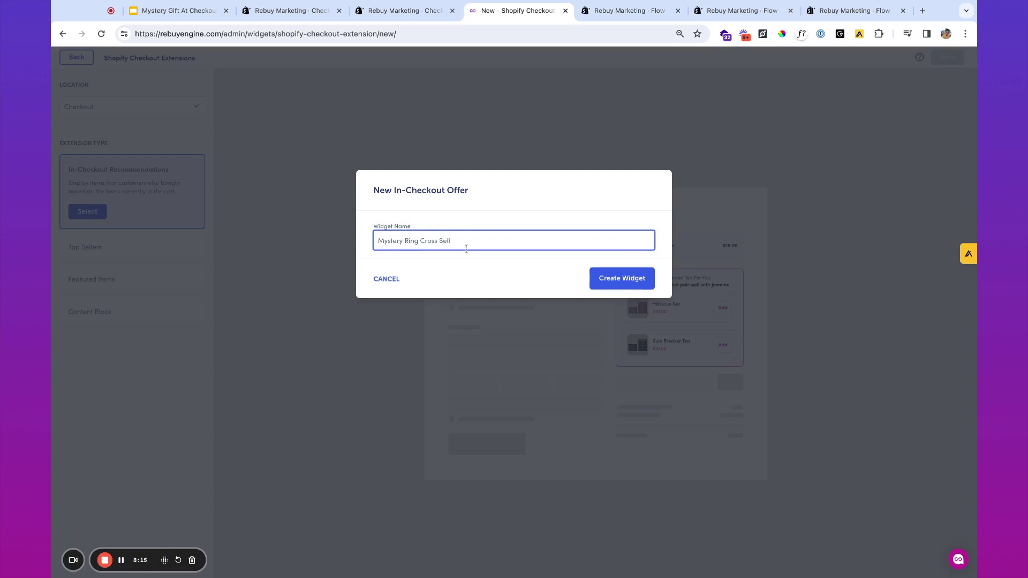
click(620, 277)
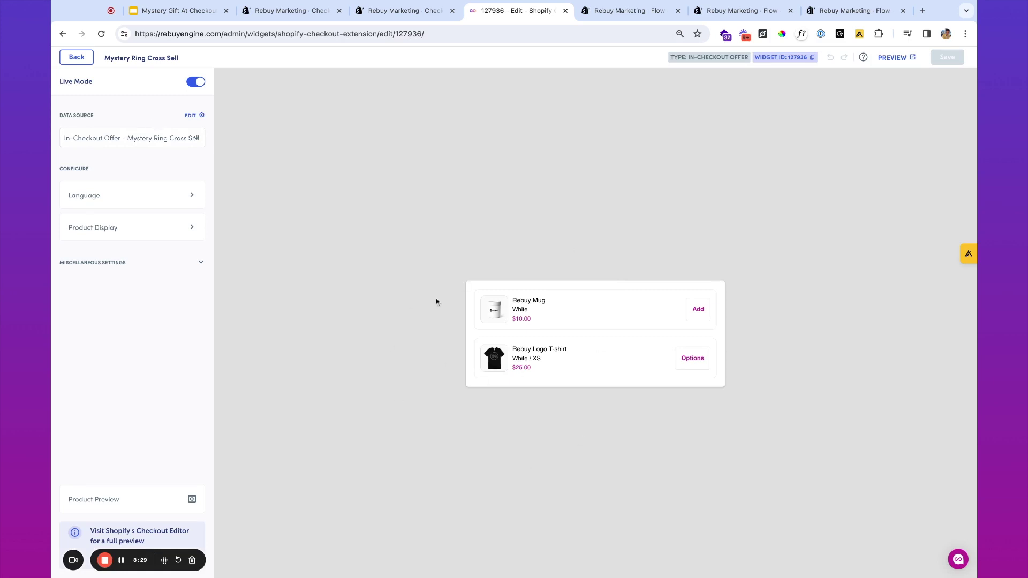
click(143, 196)
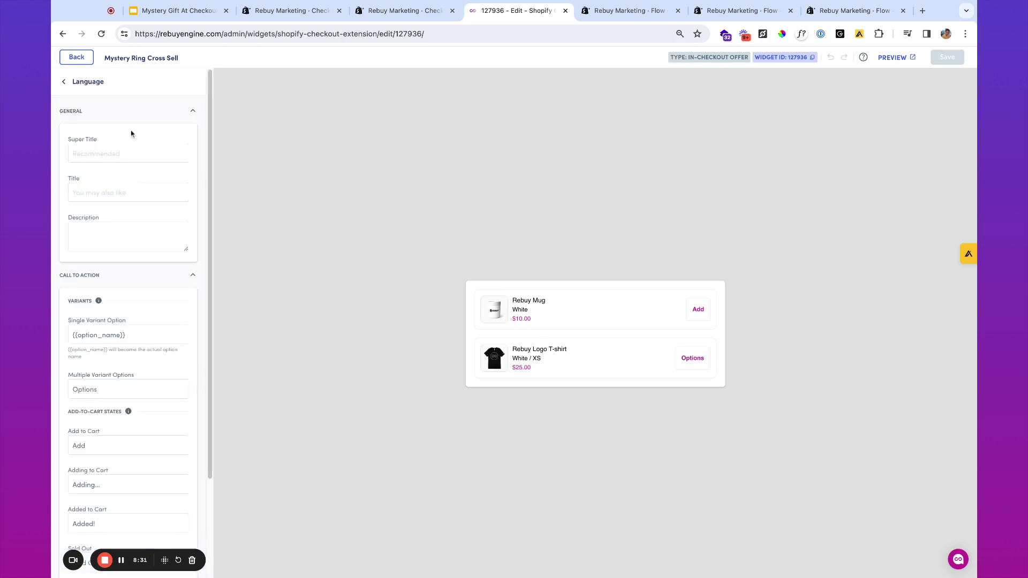
Set Super Title 'Limited Time Offer', Title 'Add a Mystery Ring Set ($50 Value) at 50% off', description 'limited stock to only 100', and save
click(120, 153)
click(110, 189)
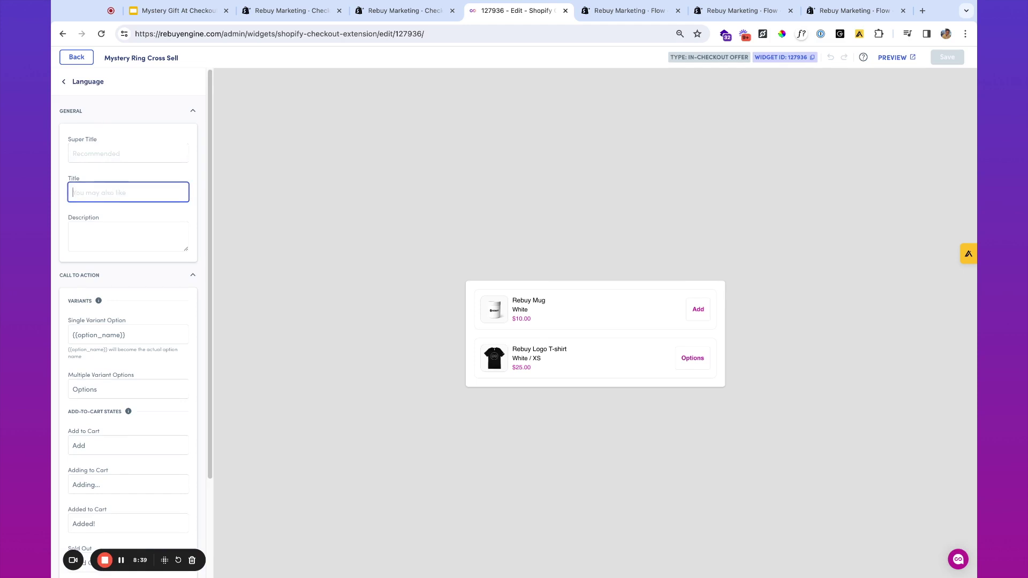
text(A)
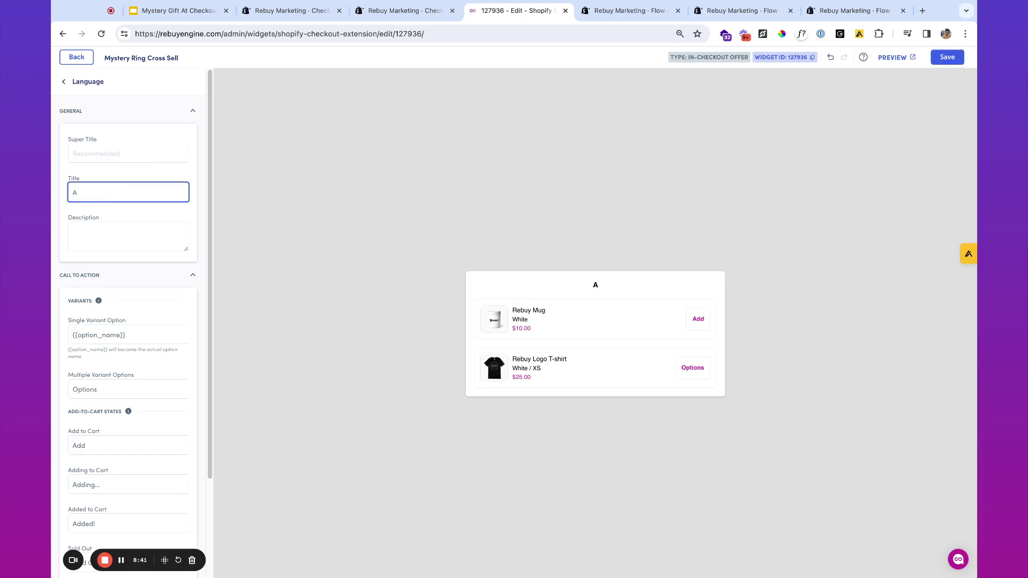
key(BackSpace)
click(102, 152)
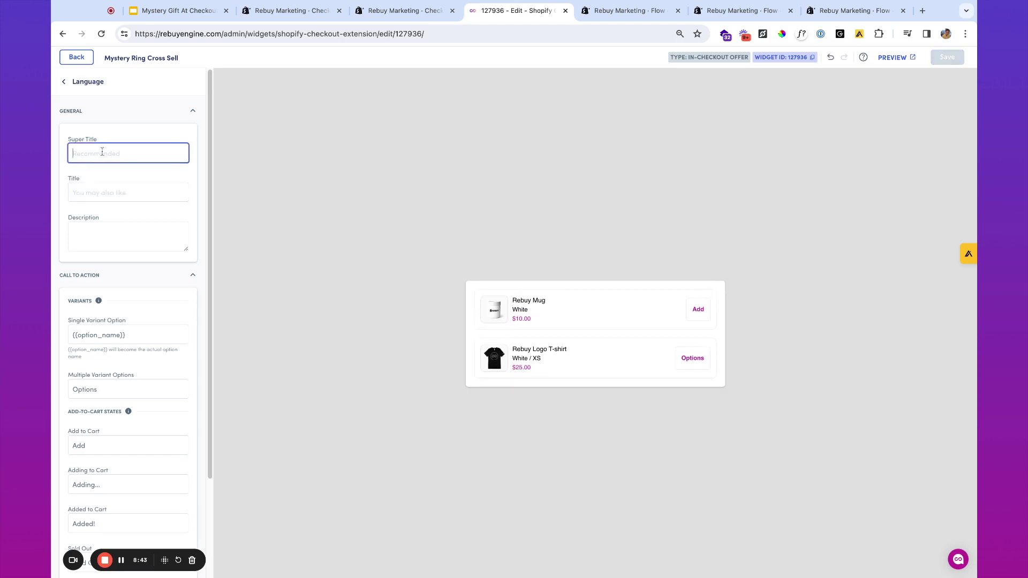
text(Limited Time O)
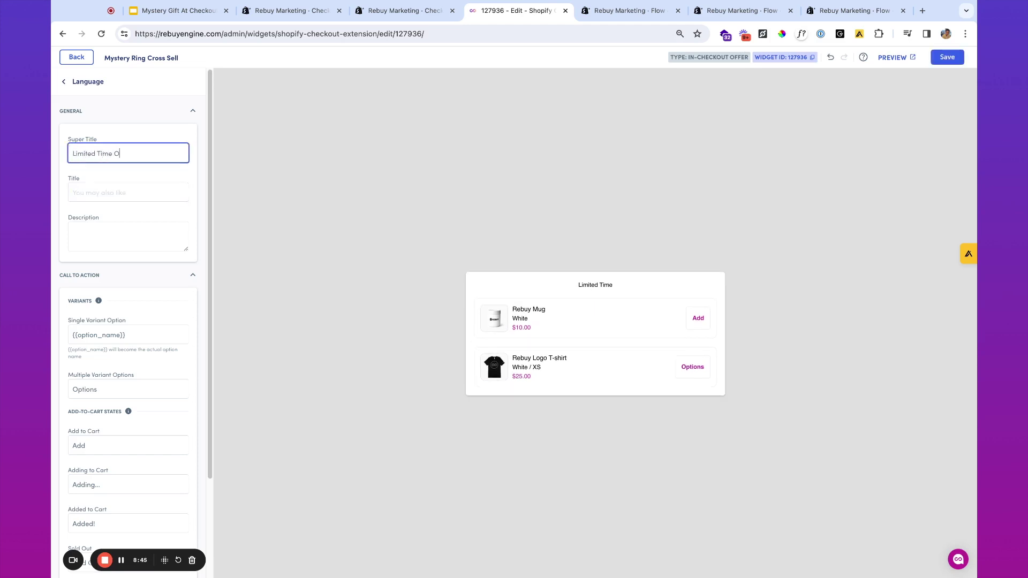
text(ffer)
click(129, 193)
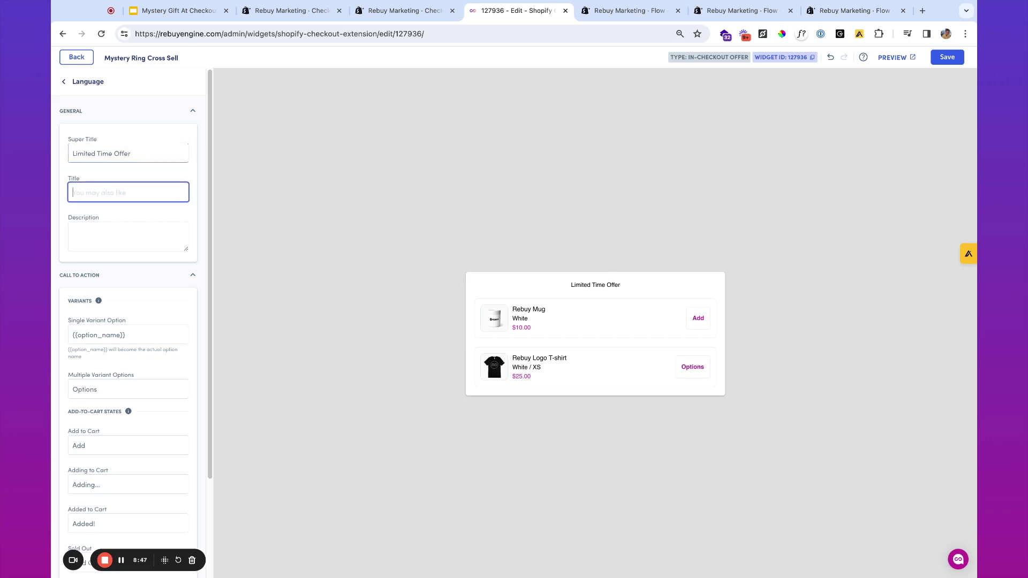
text(Add a )
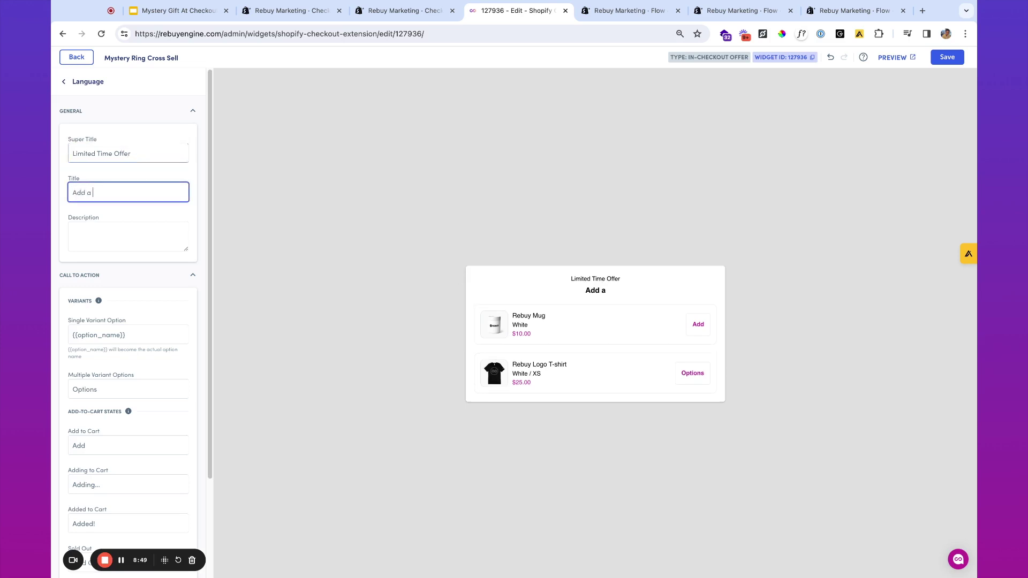
text(Mystery Ring Set ()
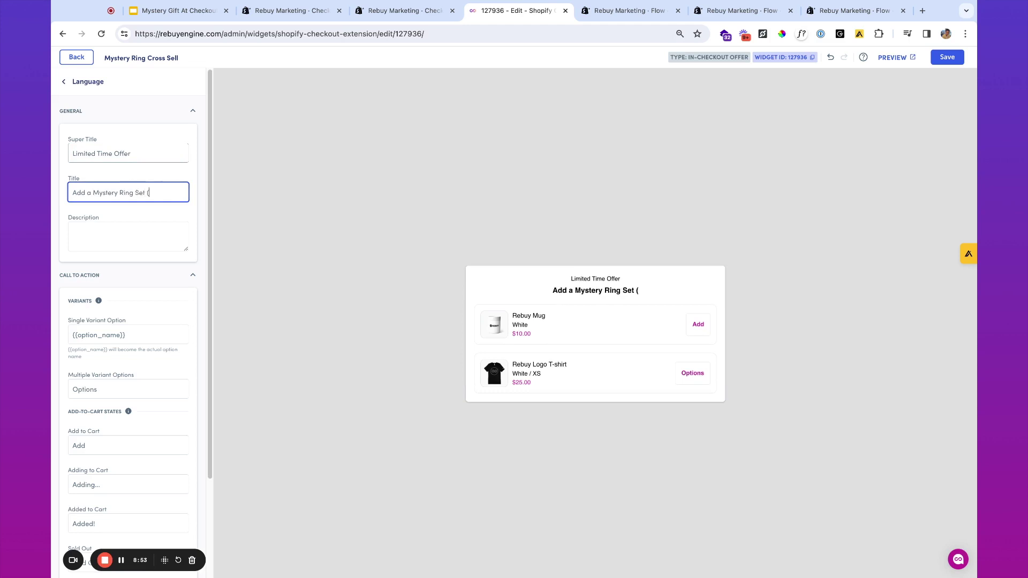
text($50)
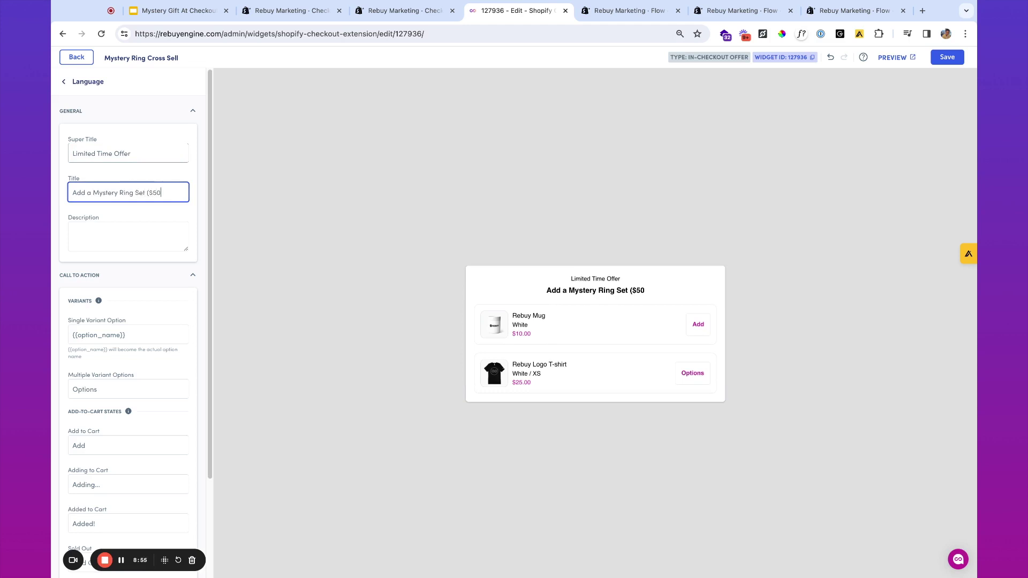
text( Value) at)
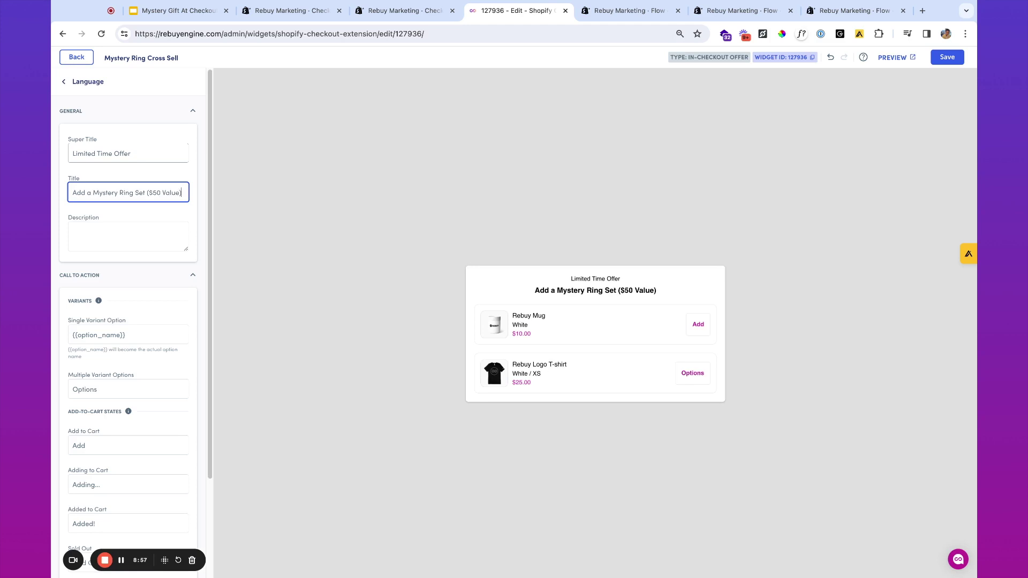
text( 50% off)
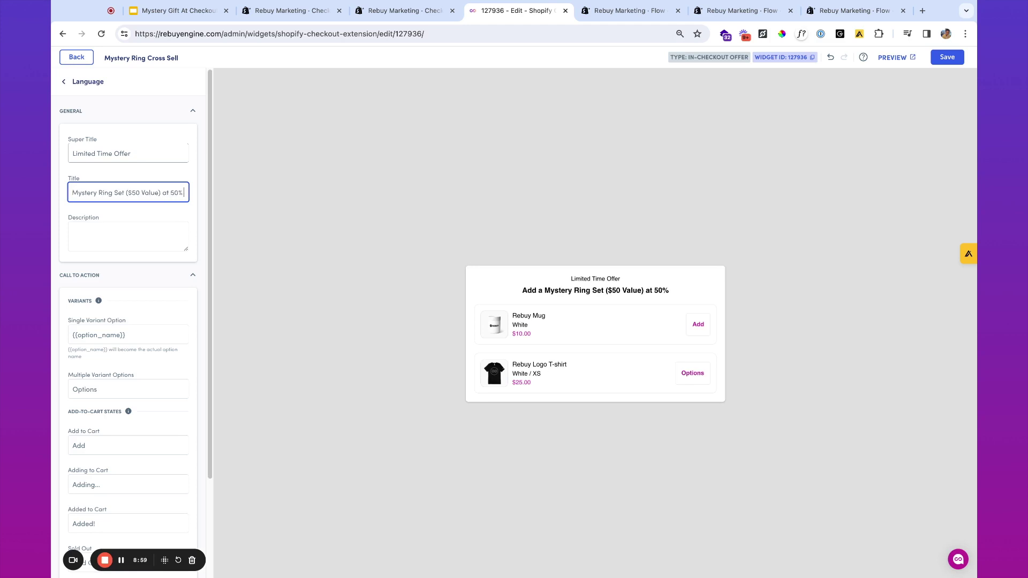
click(128, 235)
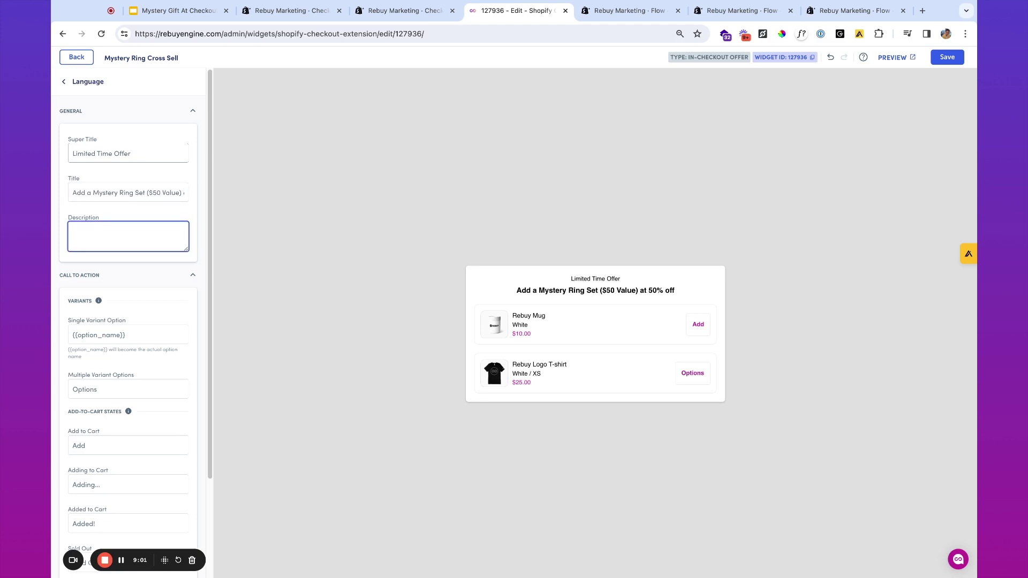
text(limited stoc)
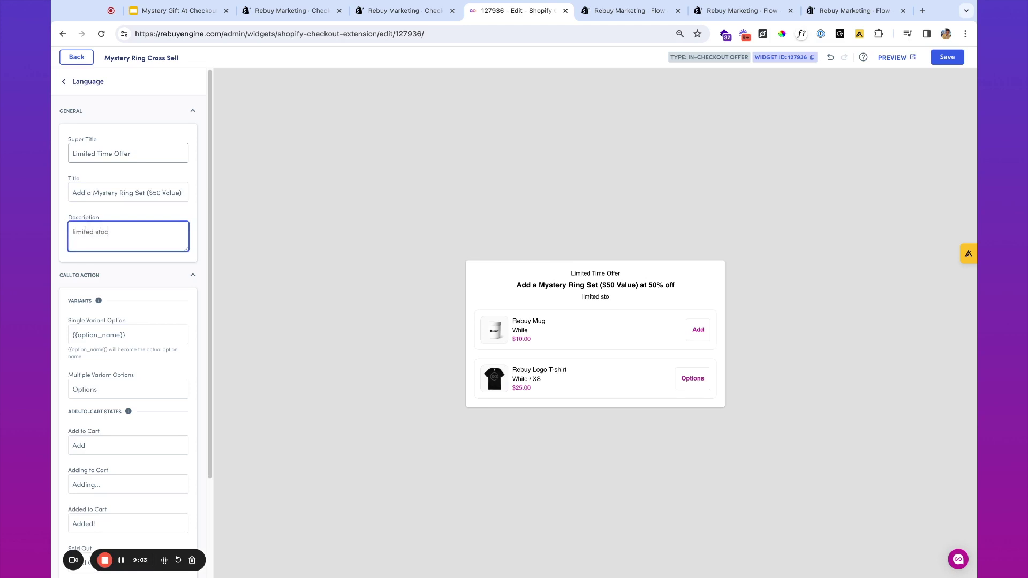
text(k to only 100)
scroll(158, 337, down, 1)
scroll(158, 337, down, 3)
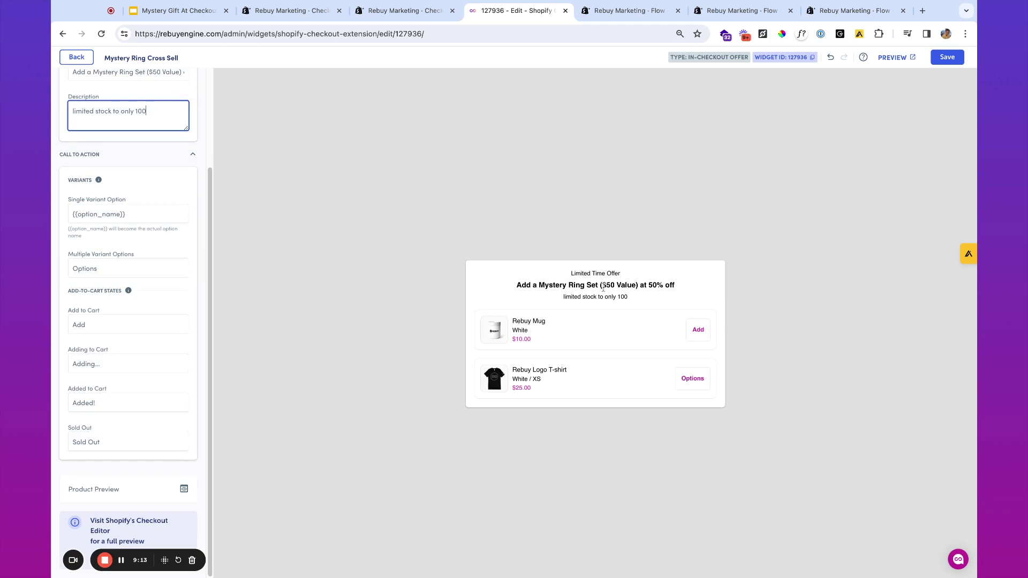
scroll(153, 353, up, 3)
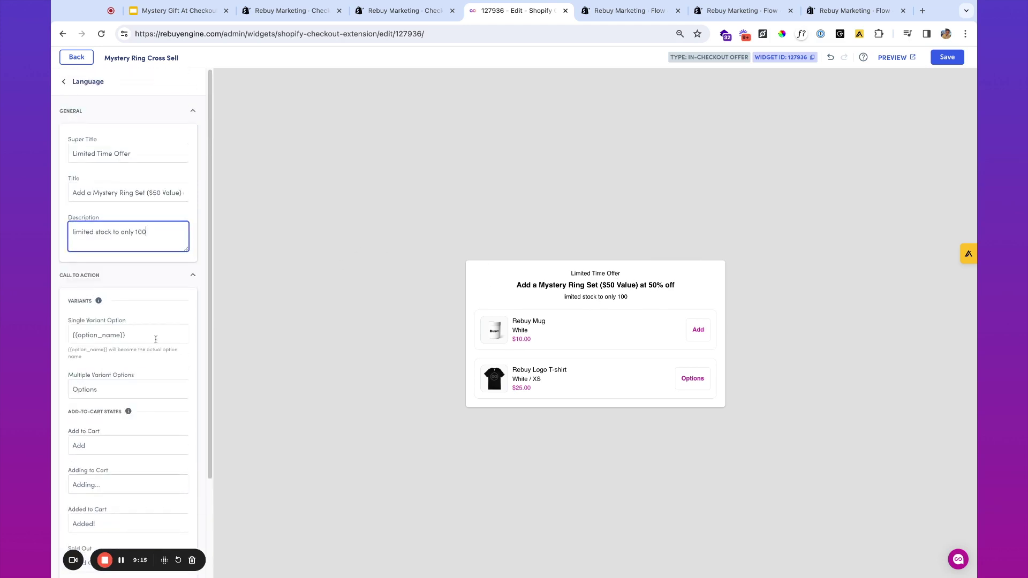
click(942, 60)
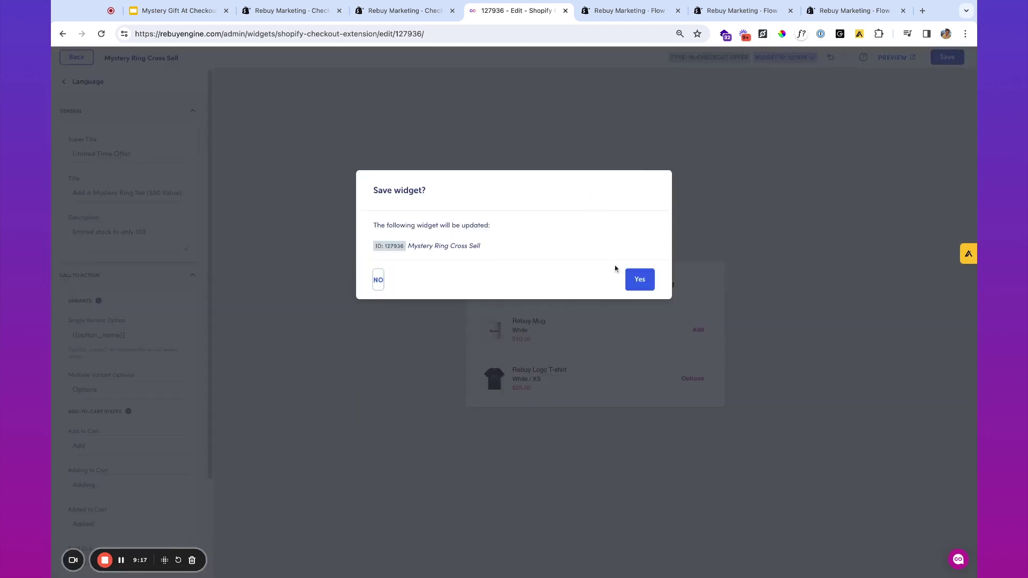
click(638, 281)
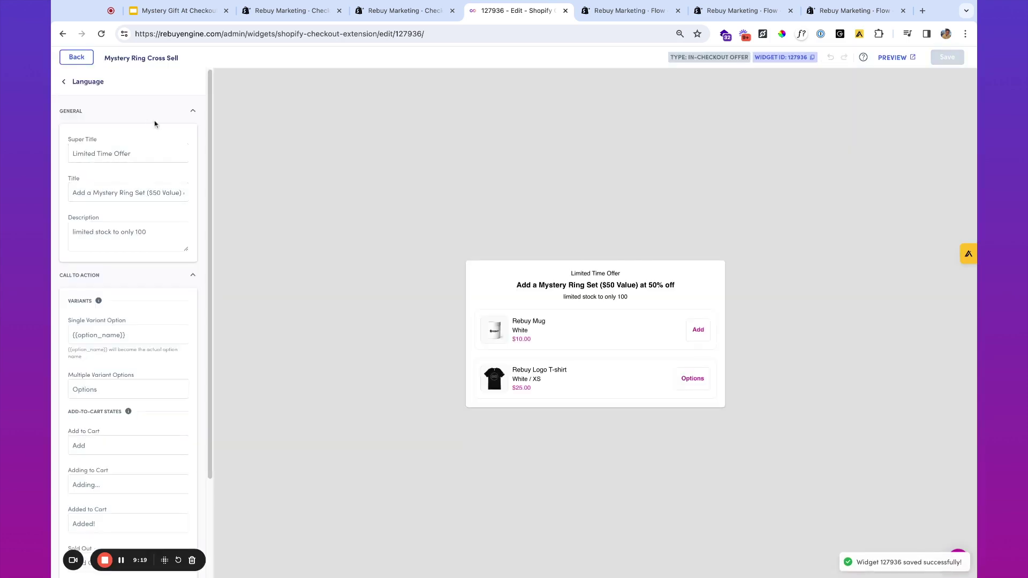
Change the Call to Action button label from 'Add to Cart' to 'Add Now'
click(192, 115)
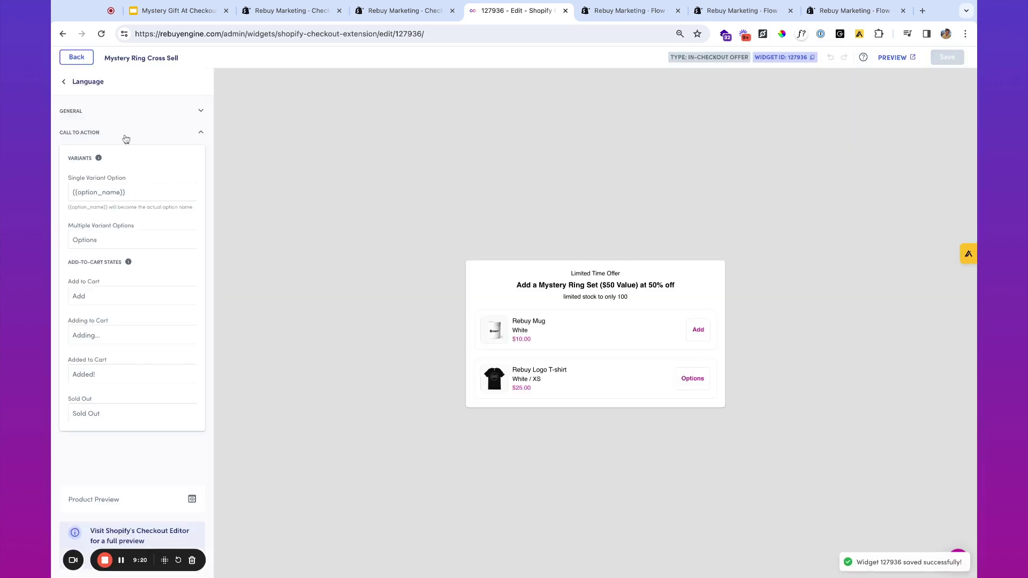
click(190, 134)
click(148, 133)
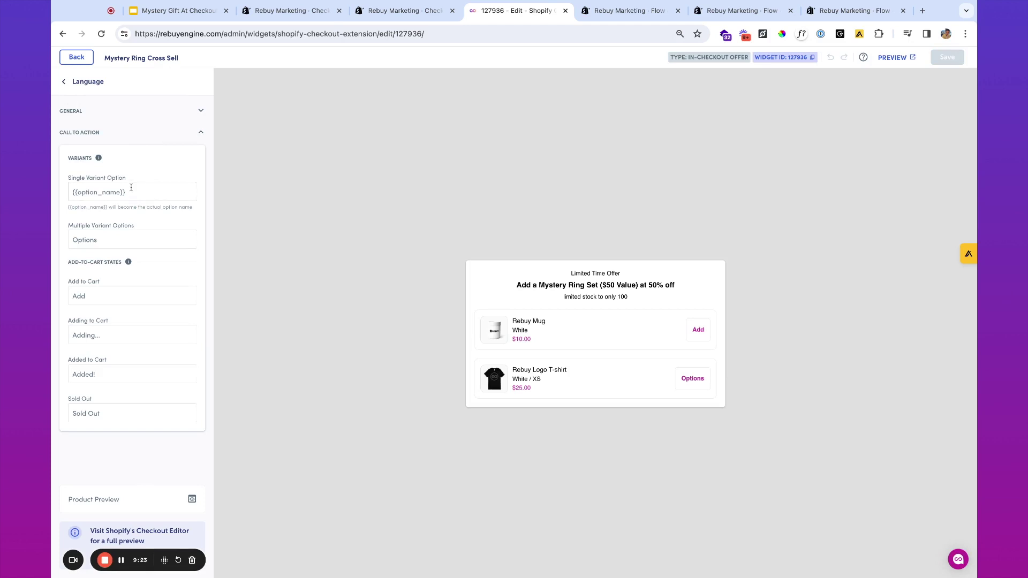
click(114, 298)
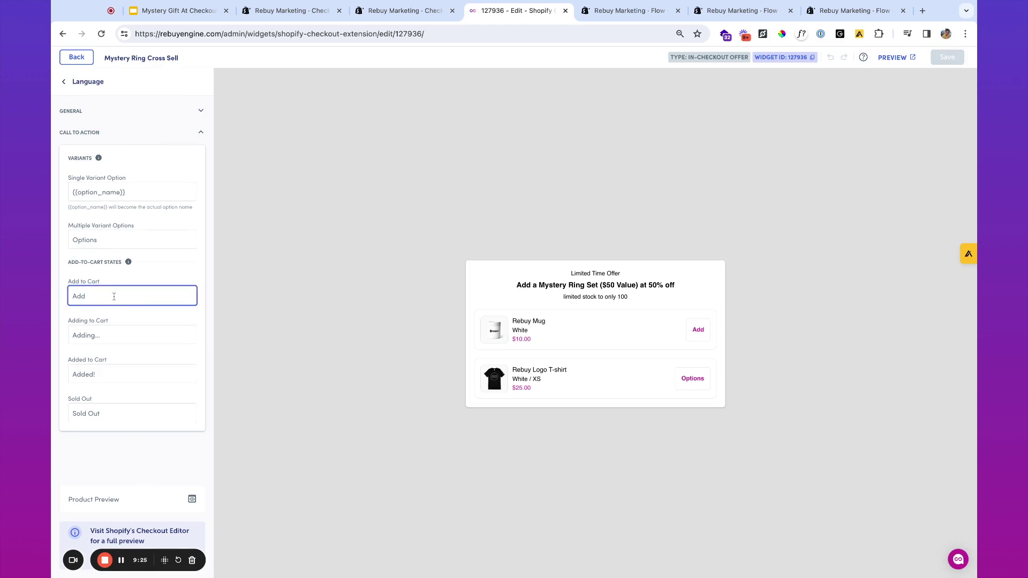
text(Now)
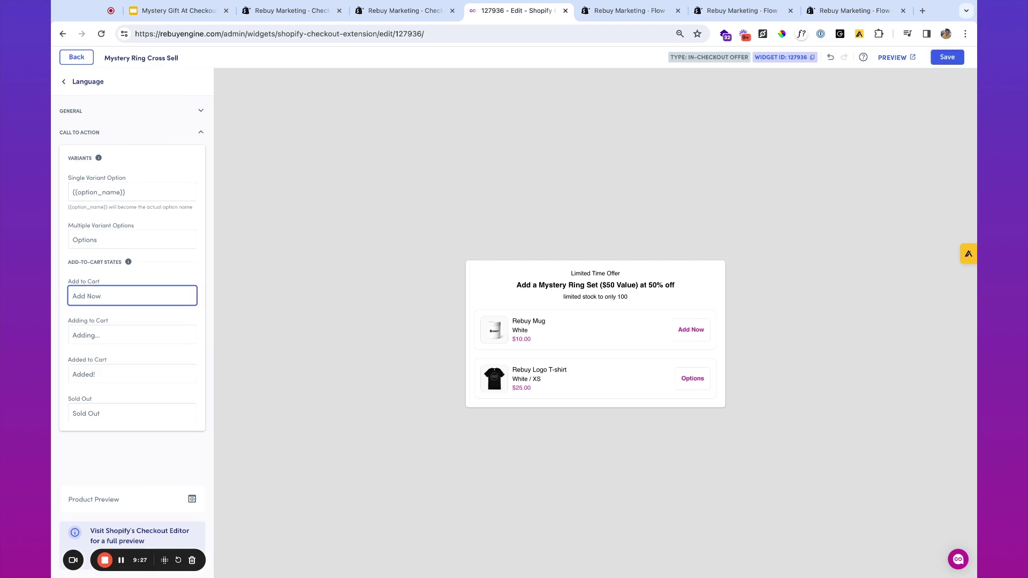
click(64, 84)
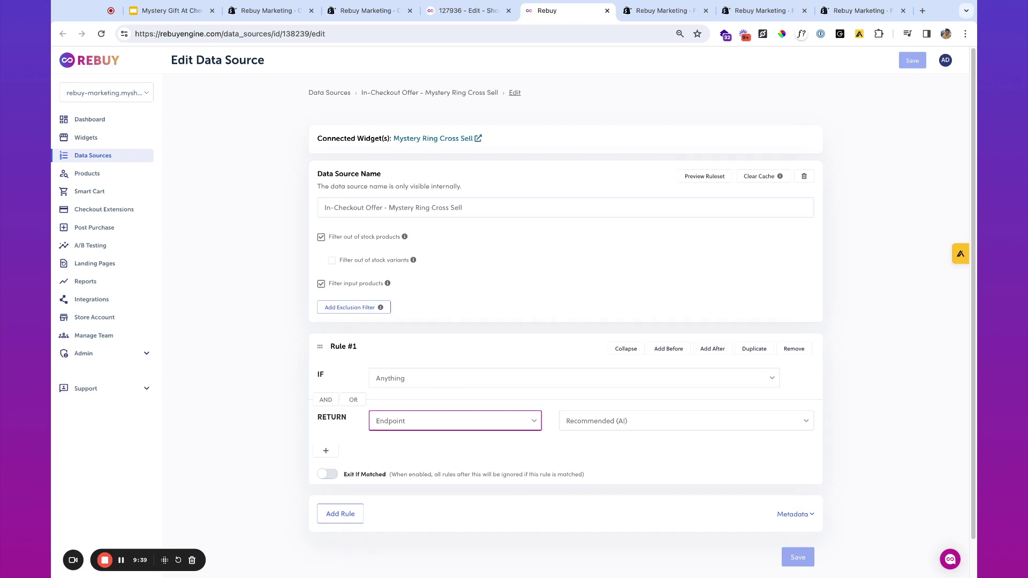
Set the data source RETURN to Specific Products with Mystery Ring Set, then save it
click(635, 418)
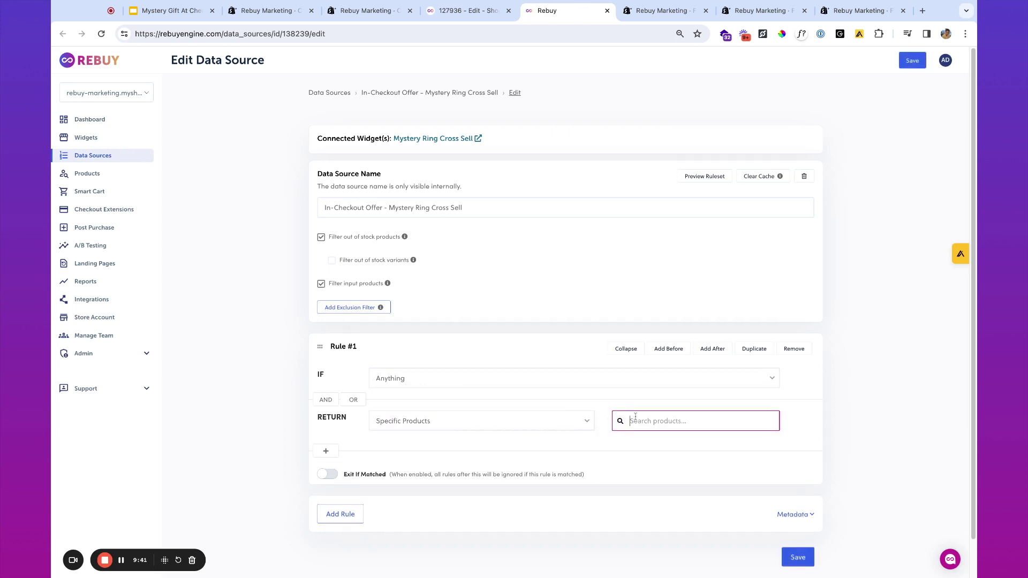
text(mystery)
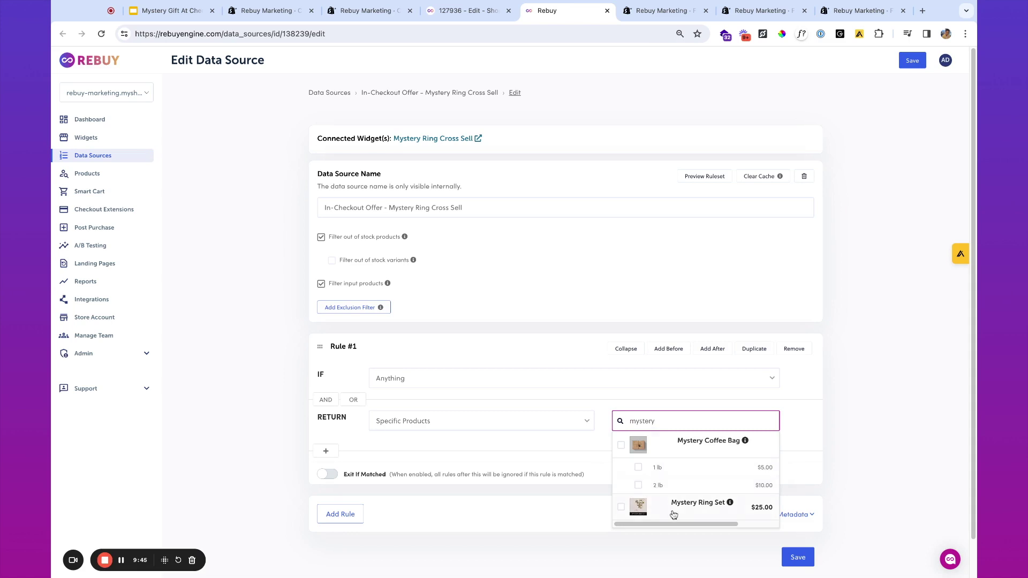
click(674, 514)
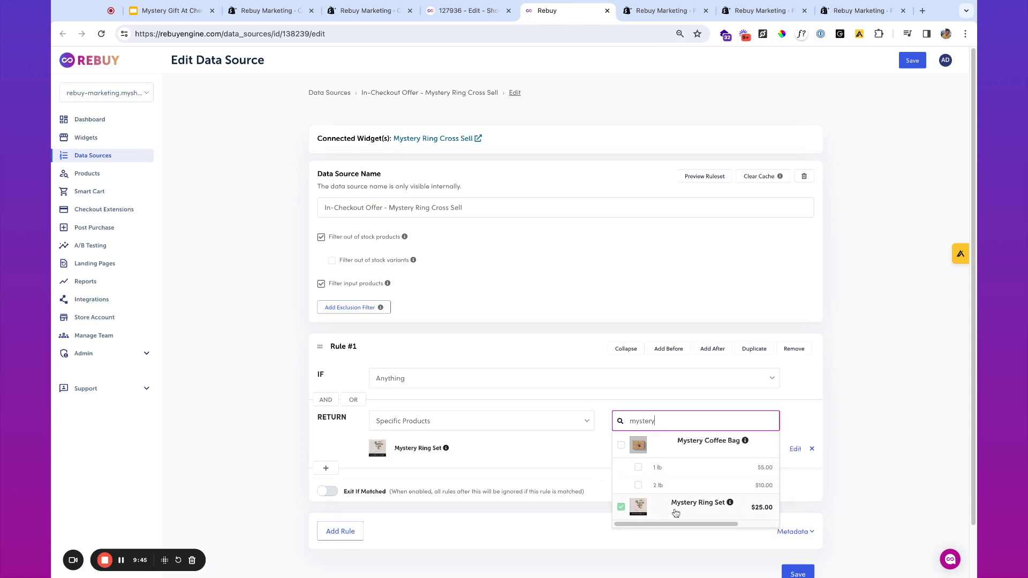
click(902, 60)
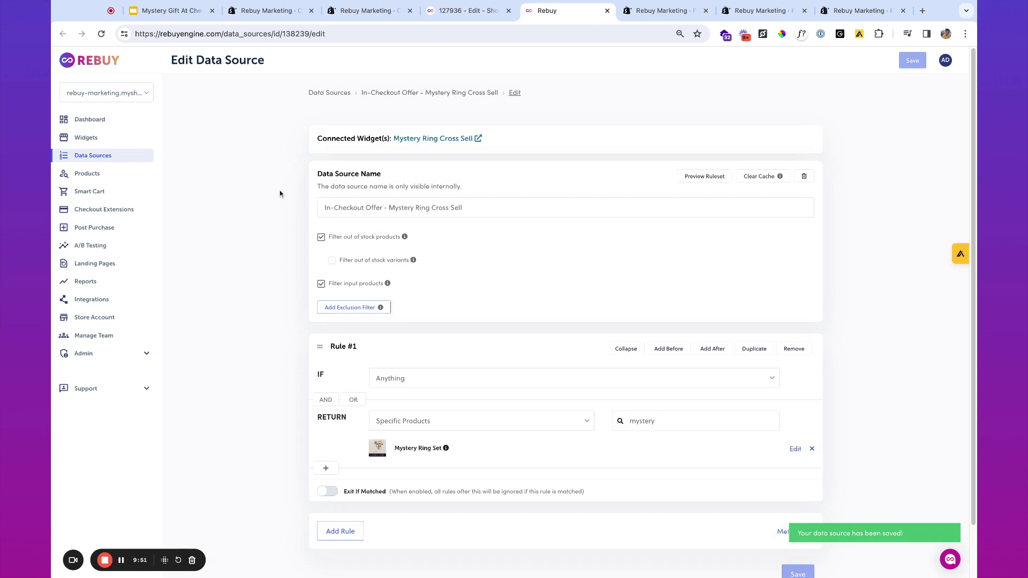
click(662, 11)
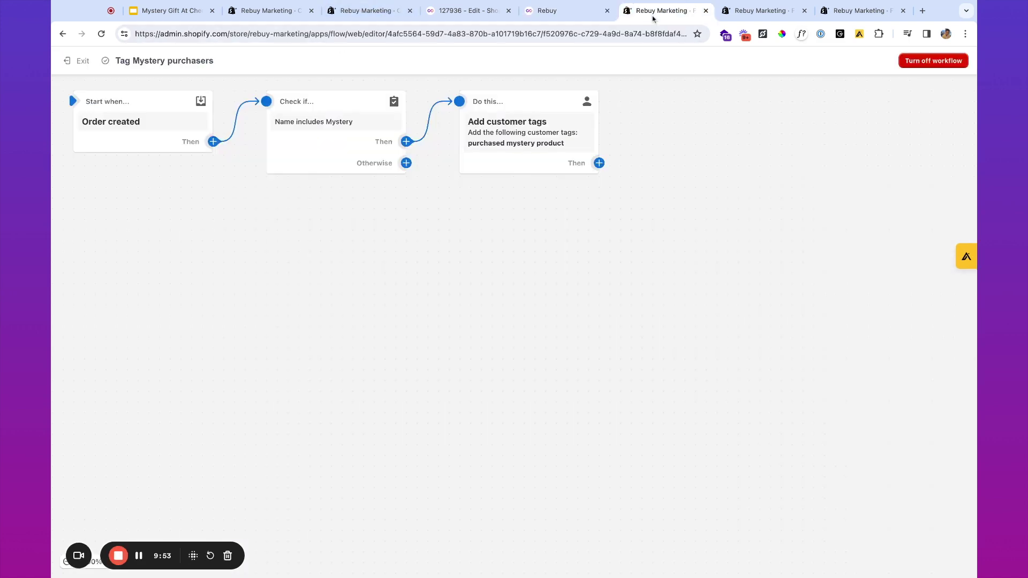
mouse_move(593, 124)
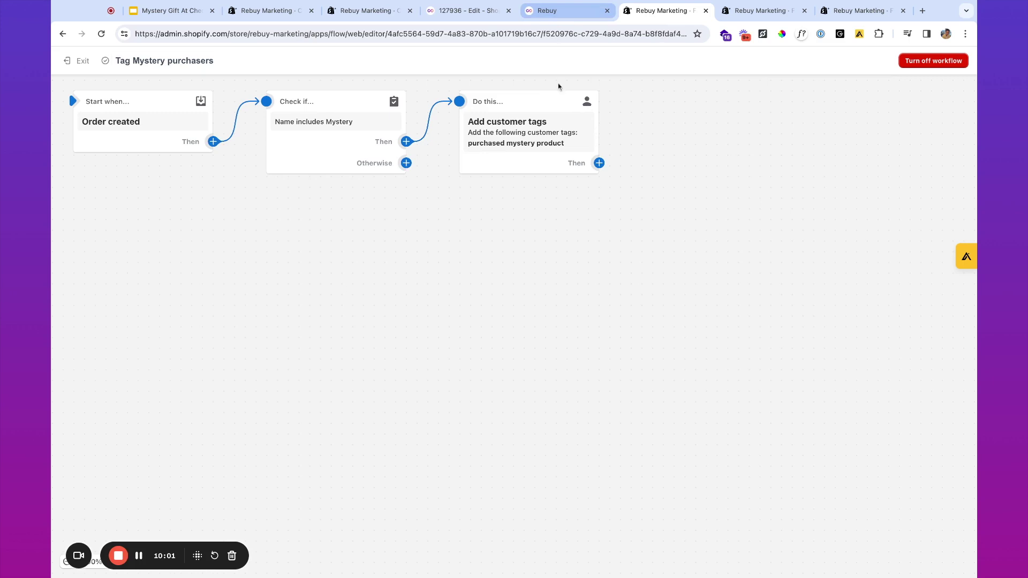
mouse_move(514, 142)
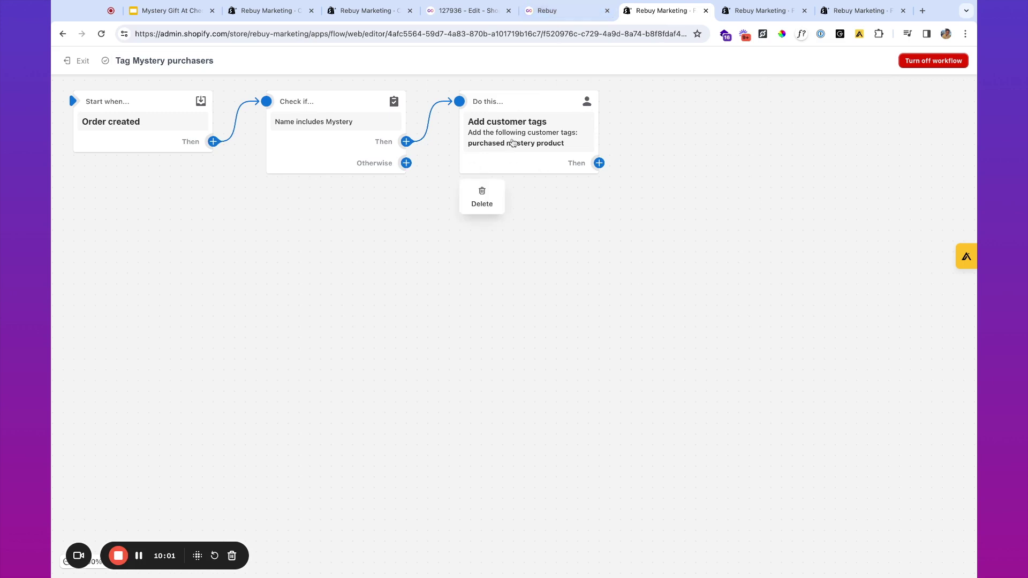
click(564, 16)
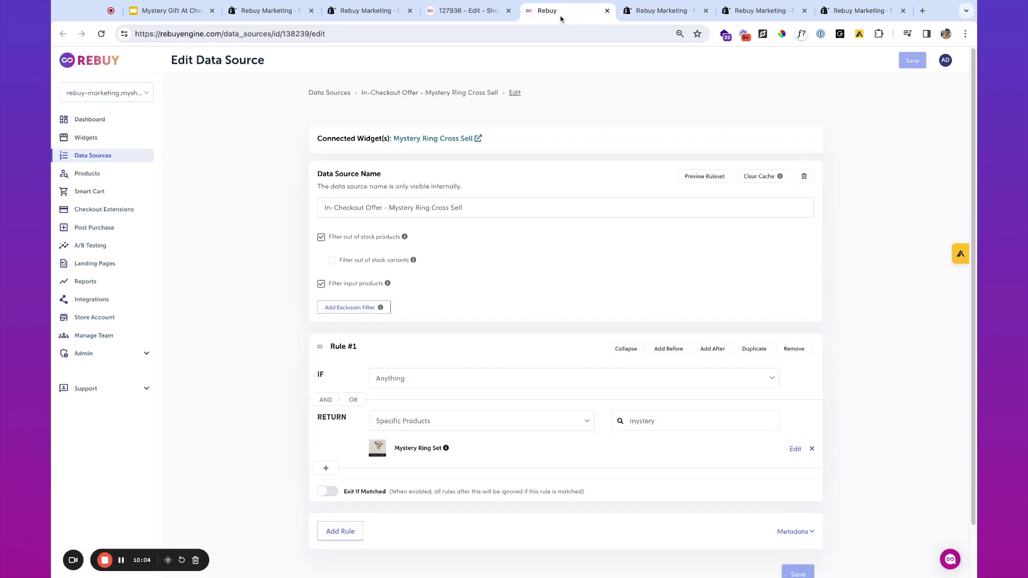
Add Rule #2 matching customers tagged 'mystery product purchased'
click(341, 531)
scroll(461, 471, down, 4)
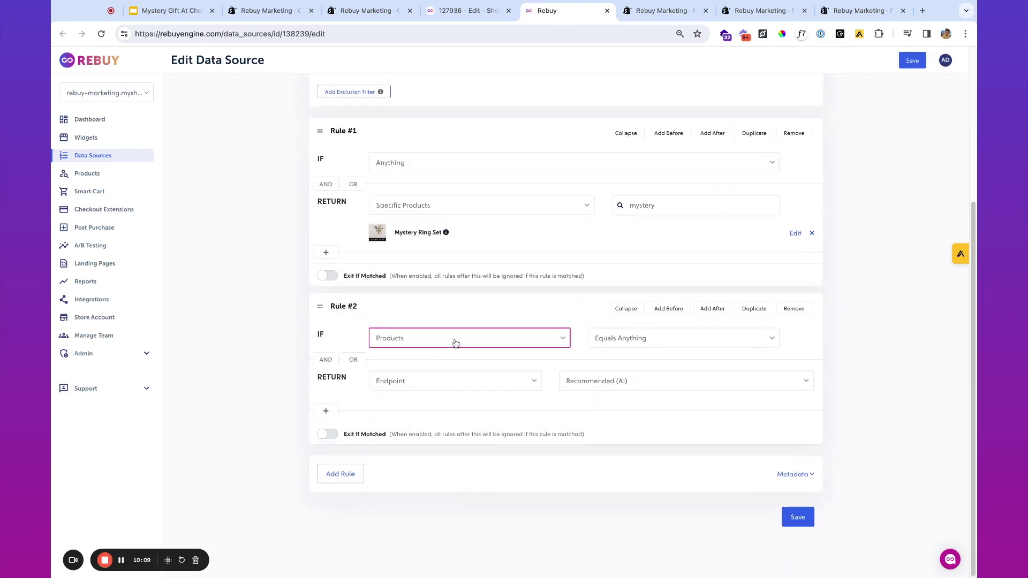
key(c)
click(679, 339)
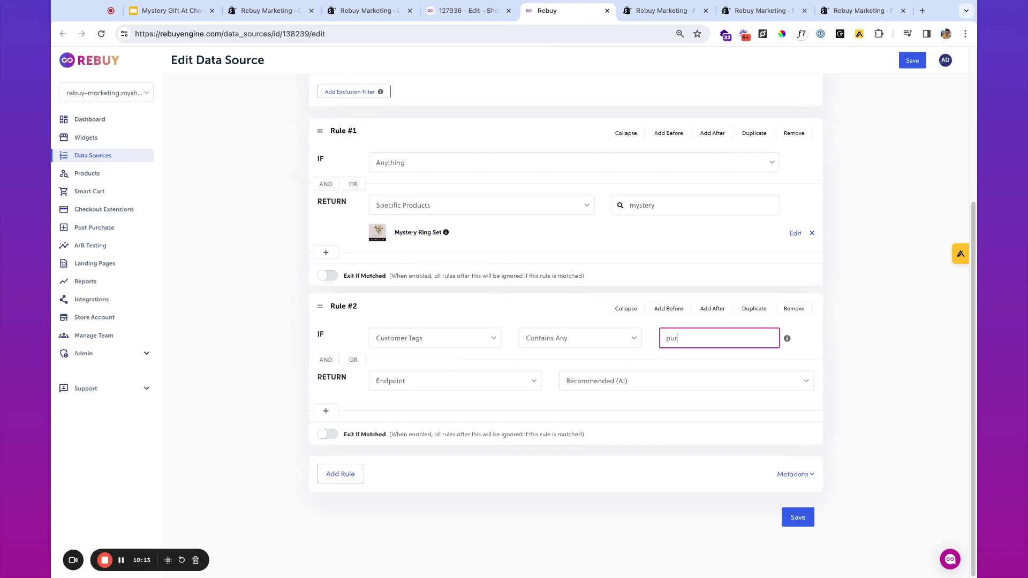
text(chased mystery product)
click(757, 12)
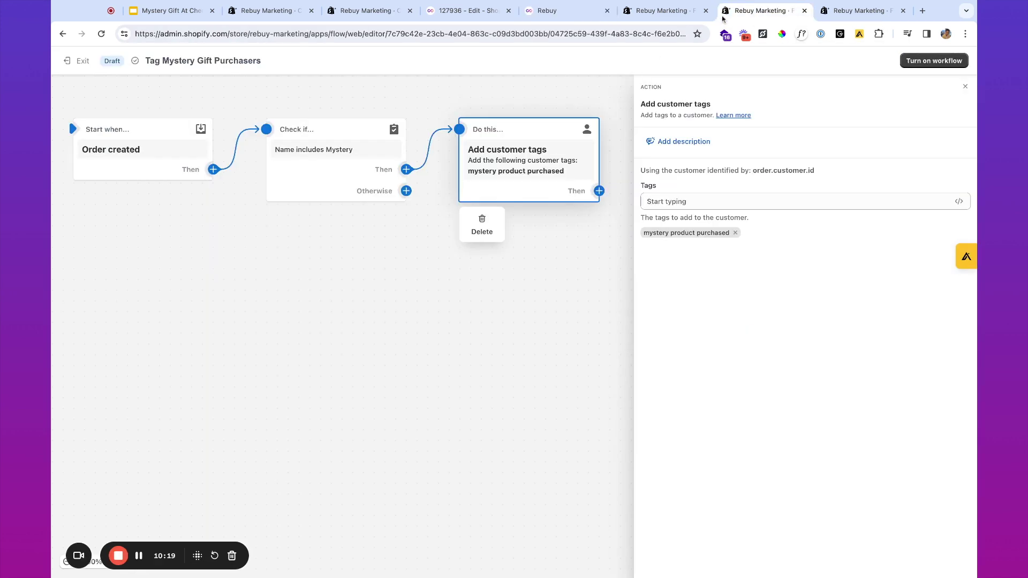
click(537, 14)
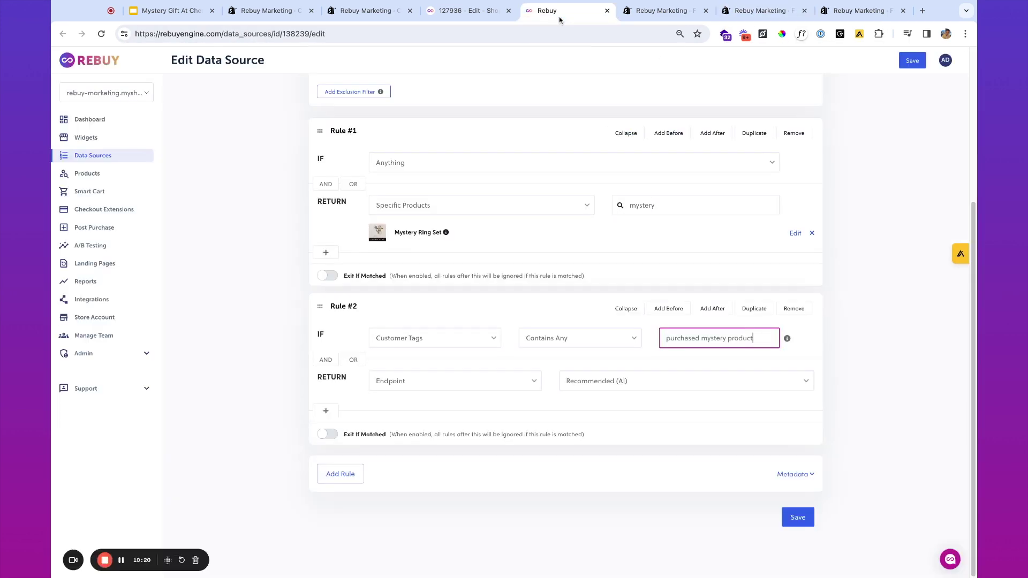
double_click(693, 337)
key(BackSpace)
key(super+z)
Make Rule #2 return the specific product Mystery Ring Set
click(497, 386)
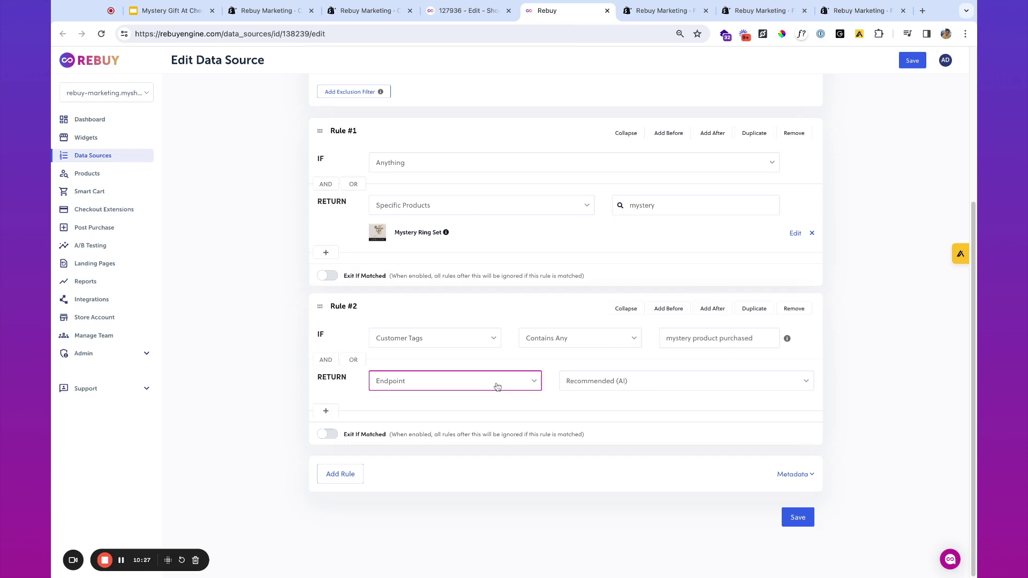
click(506, 354)
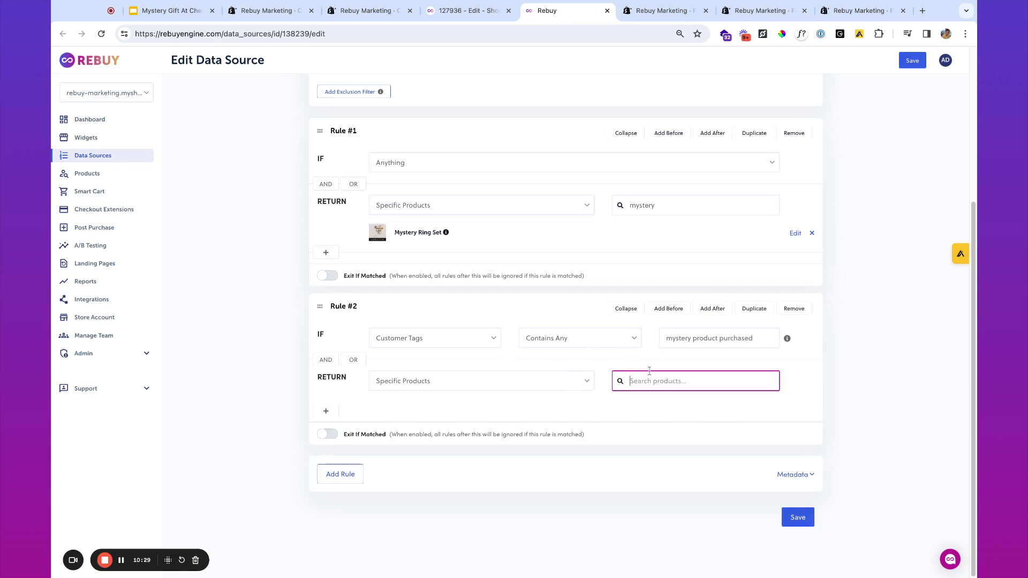
text(mystery)
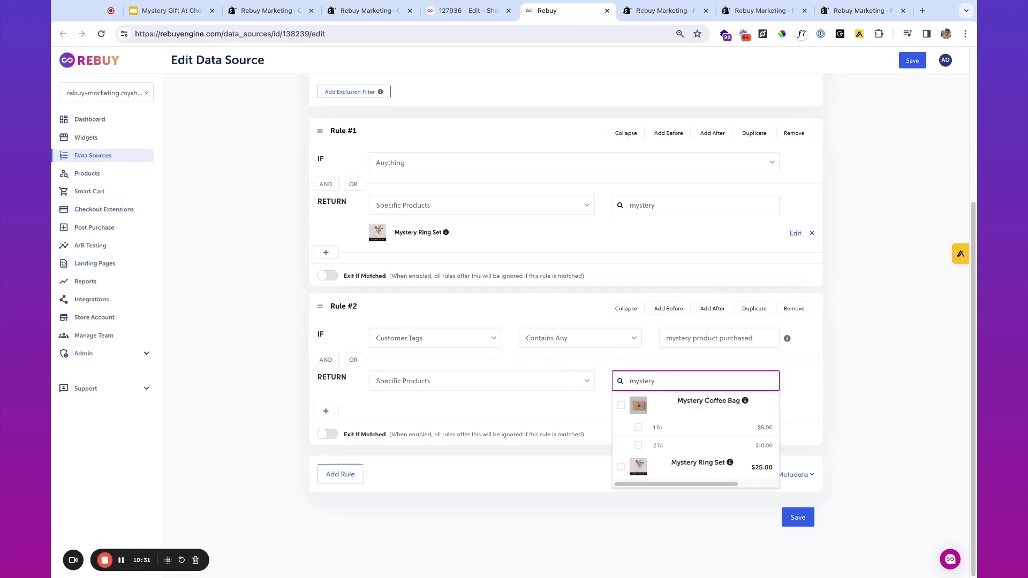
click(681, 468)
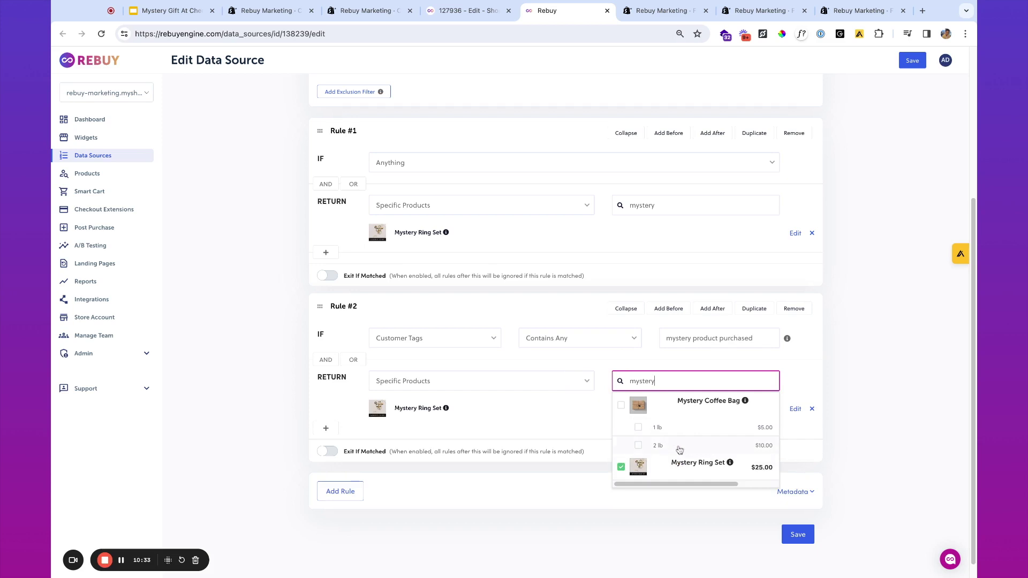
click(864, 367)
Add an AND Title condition 'Add another mystery gift to your order!' and save the data source
click(326, 430)
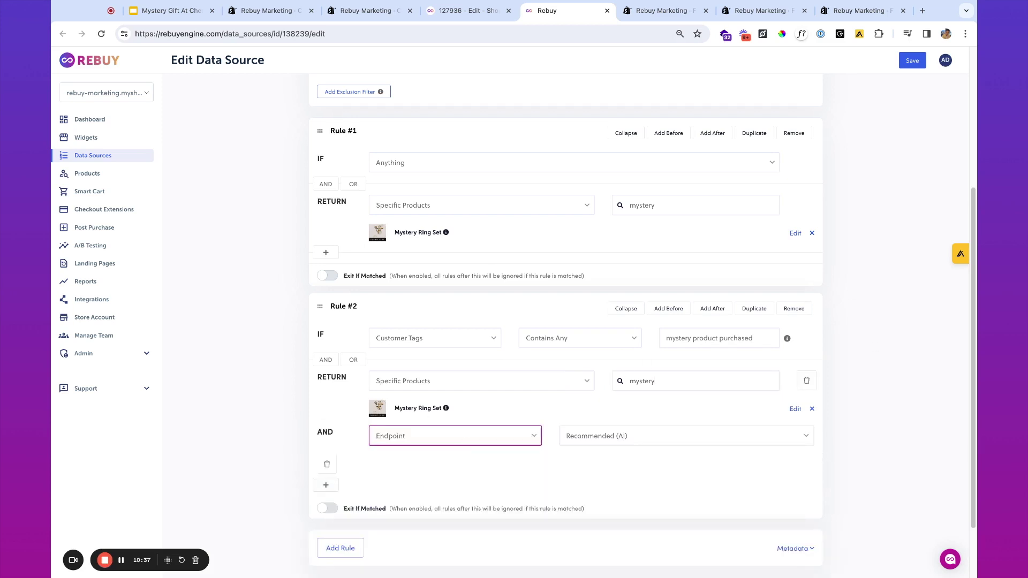
click(603, 450)
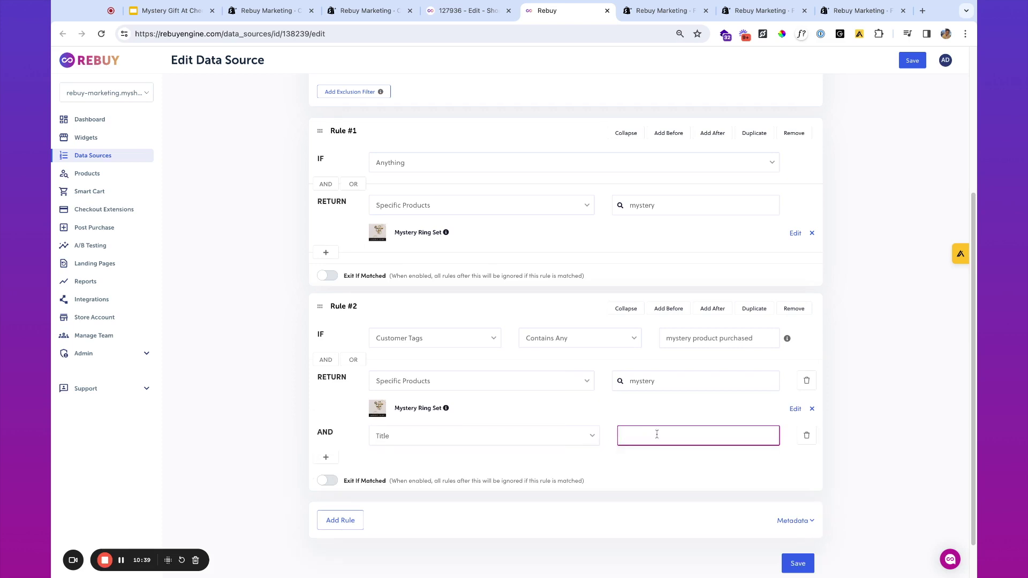
text(Add another mystery gift to your orde)
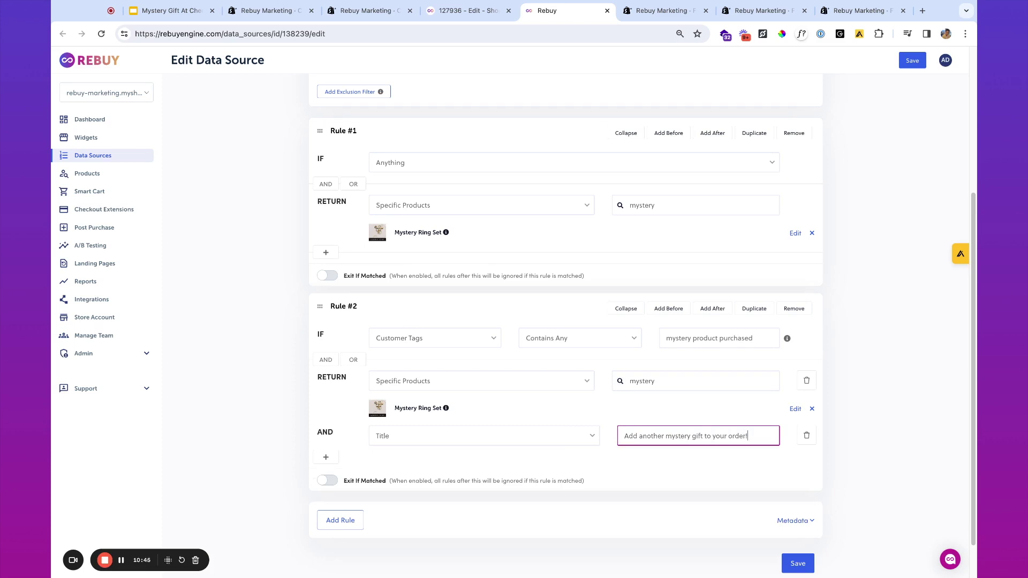
text(r!)
click(912, 60)
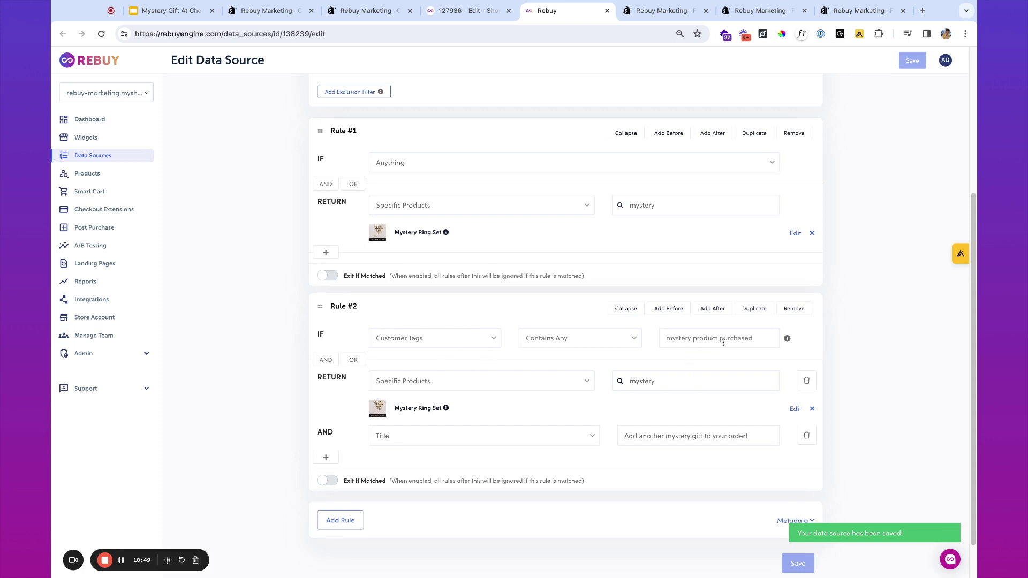
triple_click(705, 343)
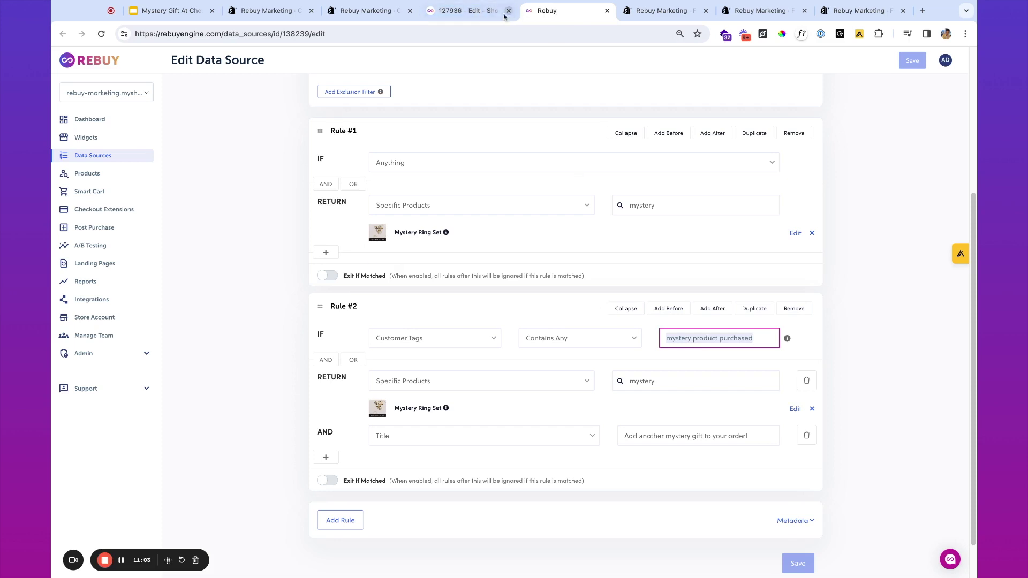
click(476, 14)
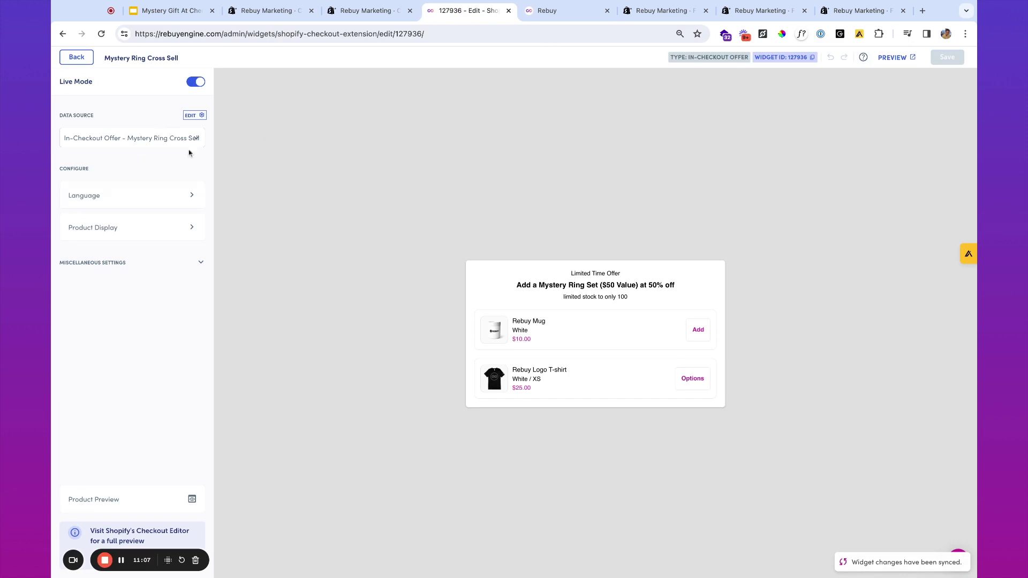
Copy widget ID 127936 from the WIDGET ID badge and switch to the Shopify checkout editor
click(813, 59)
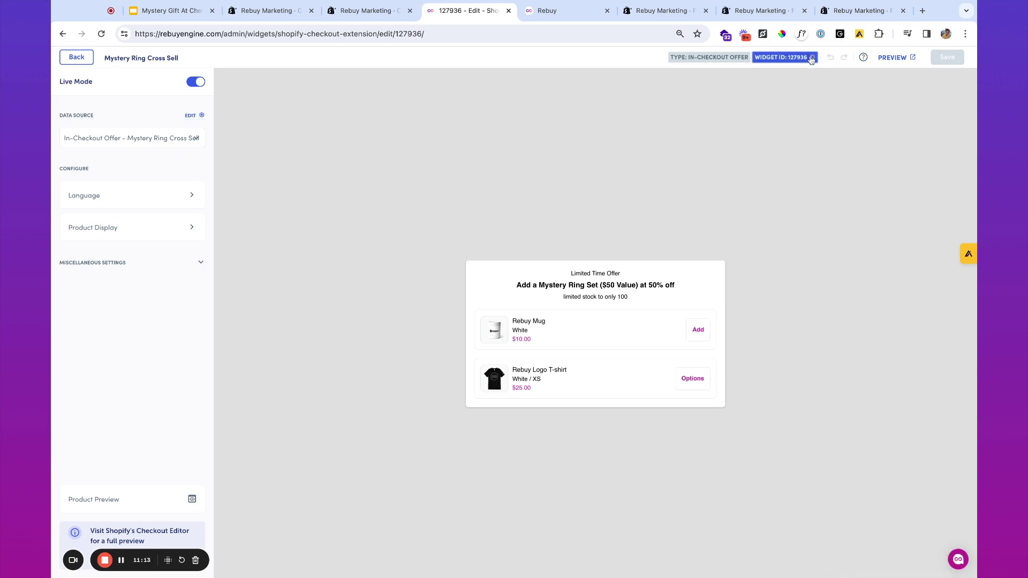
click(803, 62)
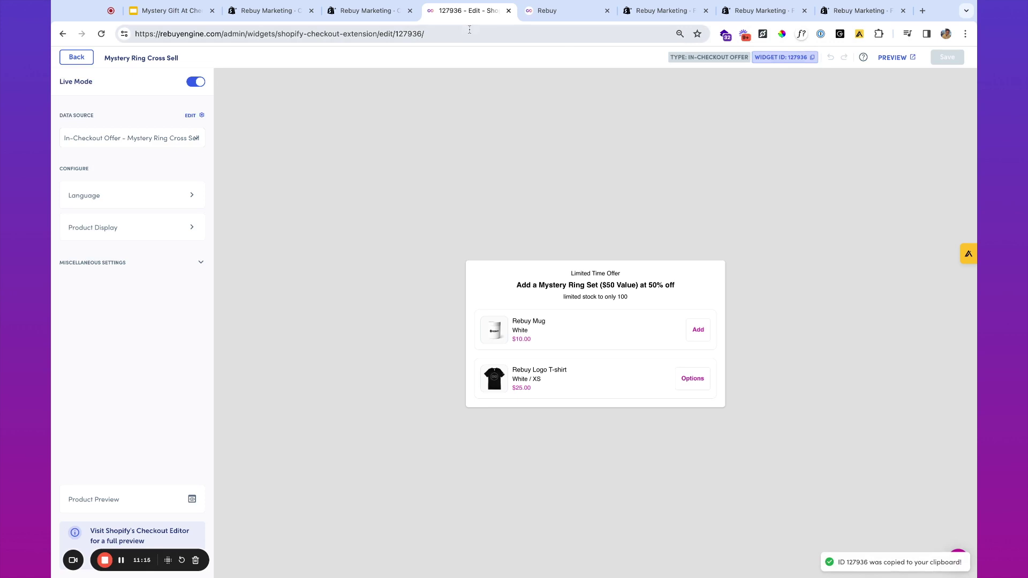
click(368, 12)
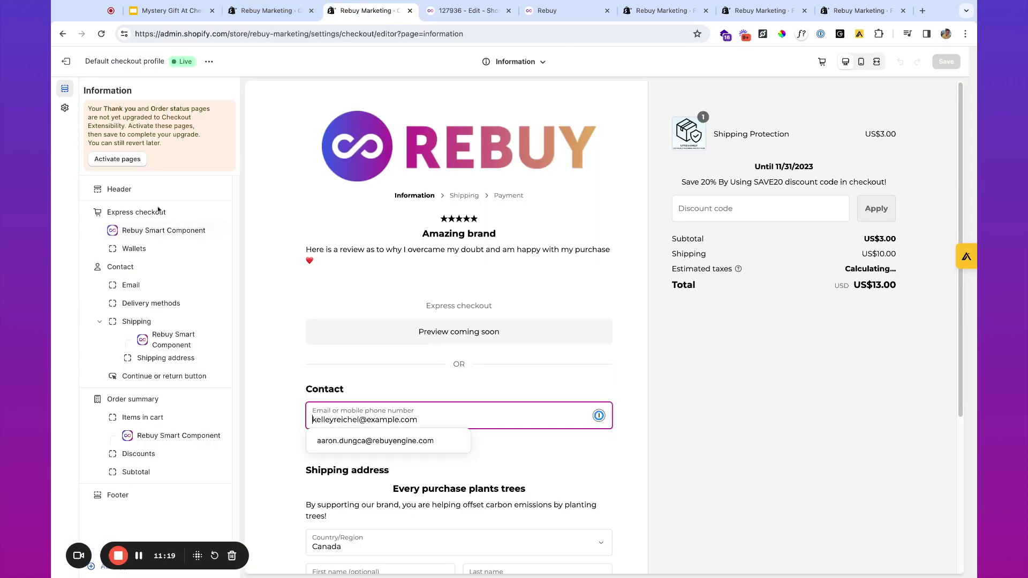
Add a Rebuy Smart Component app block with widget ID 127936, Shop Pay included, Hide extension set to No
key(ctrl+Tab)
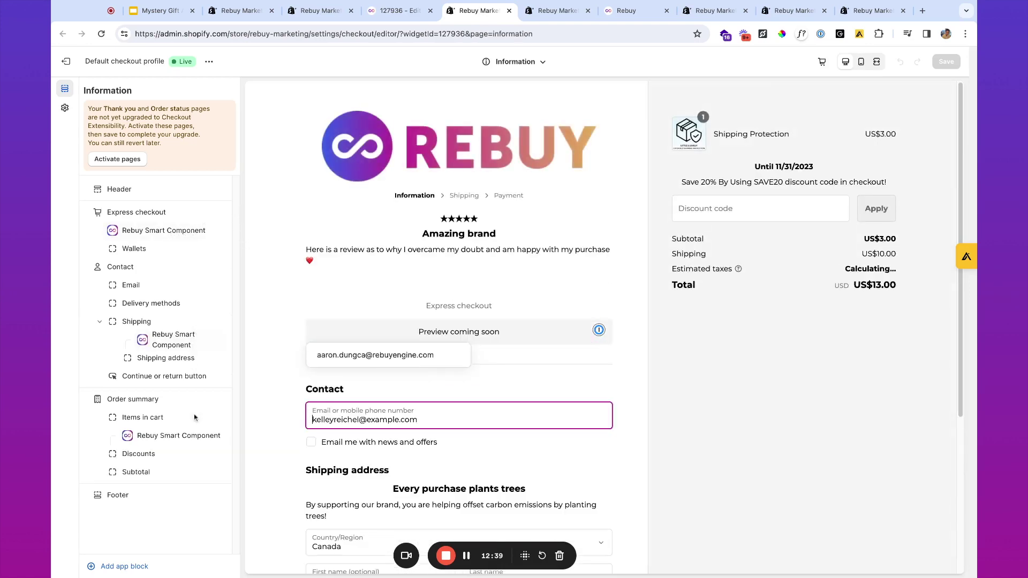
click(135, 569)
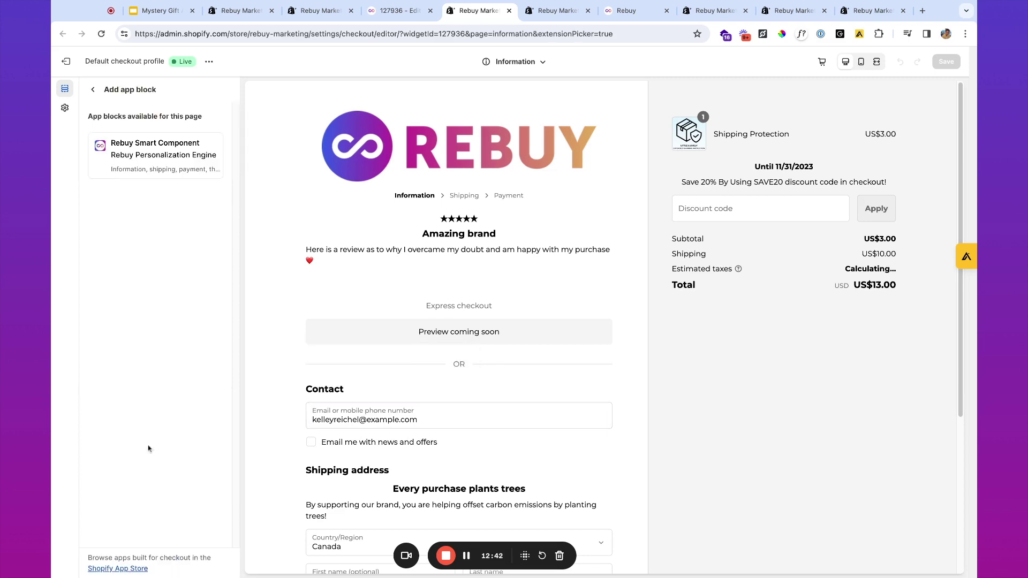
click(159, 169)
click(160, 222)
key(ctrl+v)
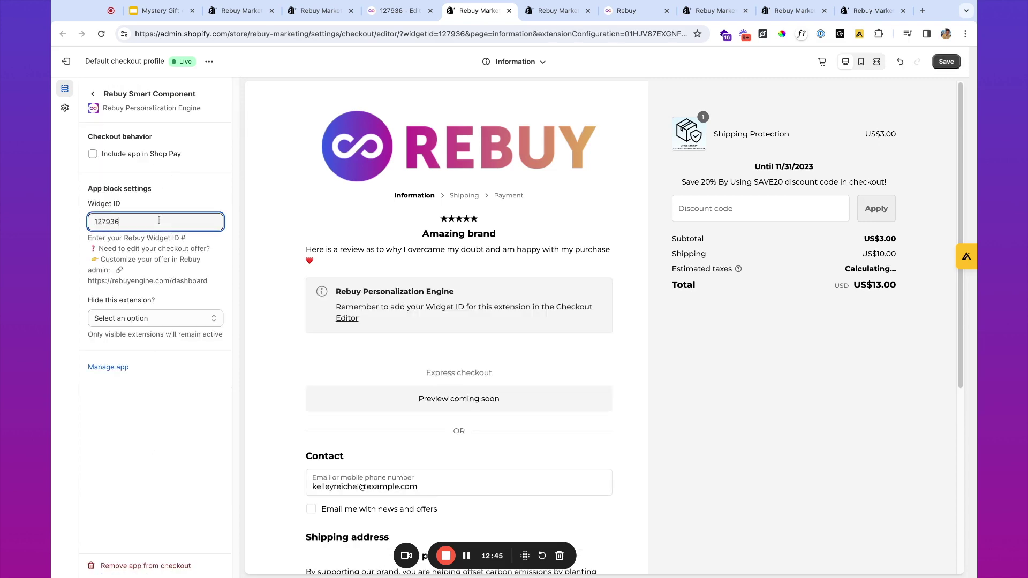
click(93, 156)
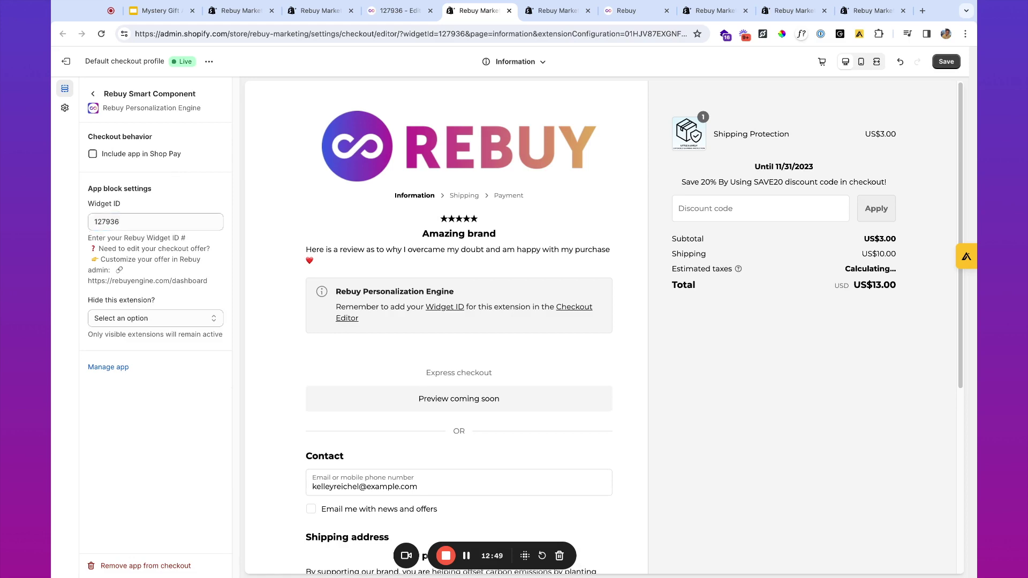
click(148, 330)
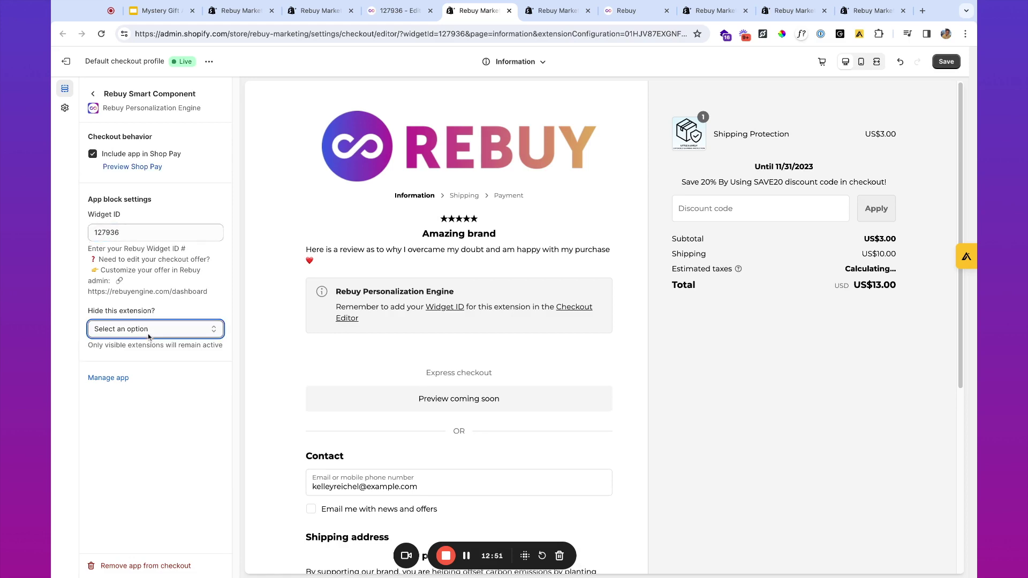
click(149, 336)
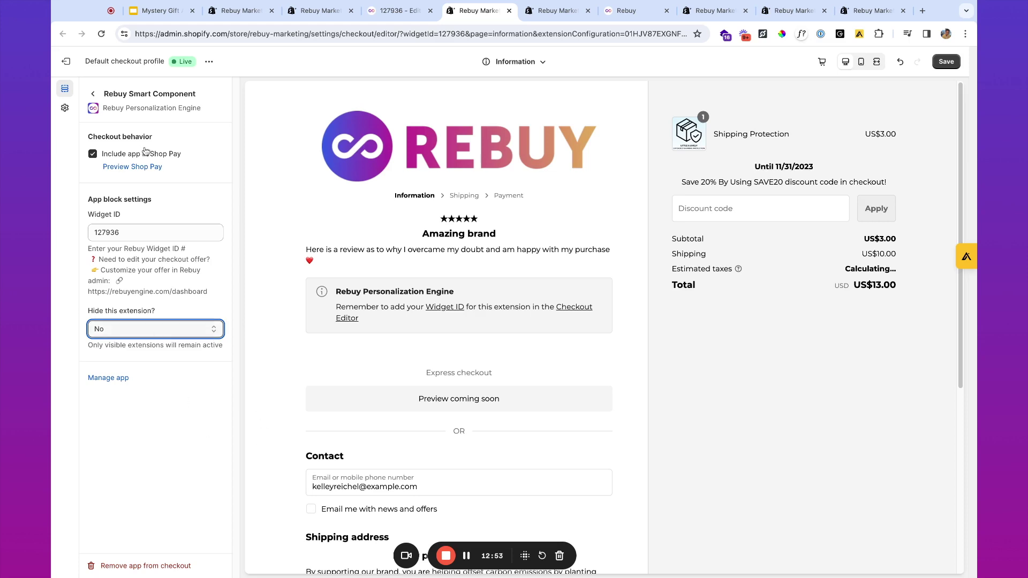
click(94, 96)
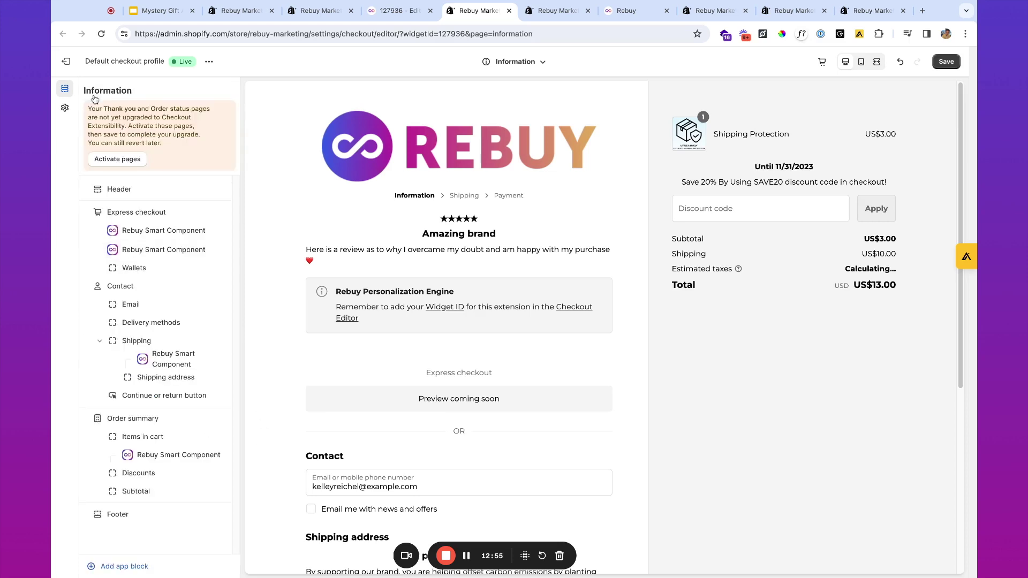
click(179, 255)
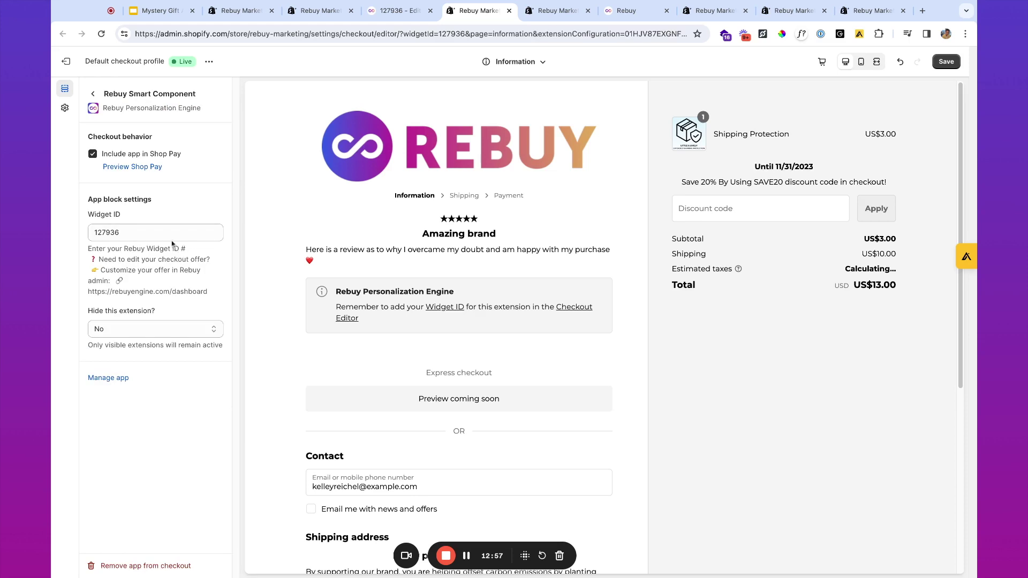
Move the Rebuy block directly under Express checkout, save, and start checkout from the store cart
click(95, 96)
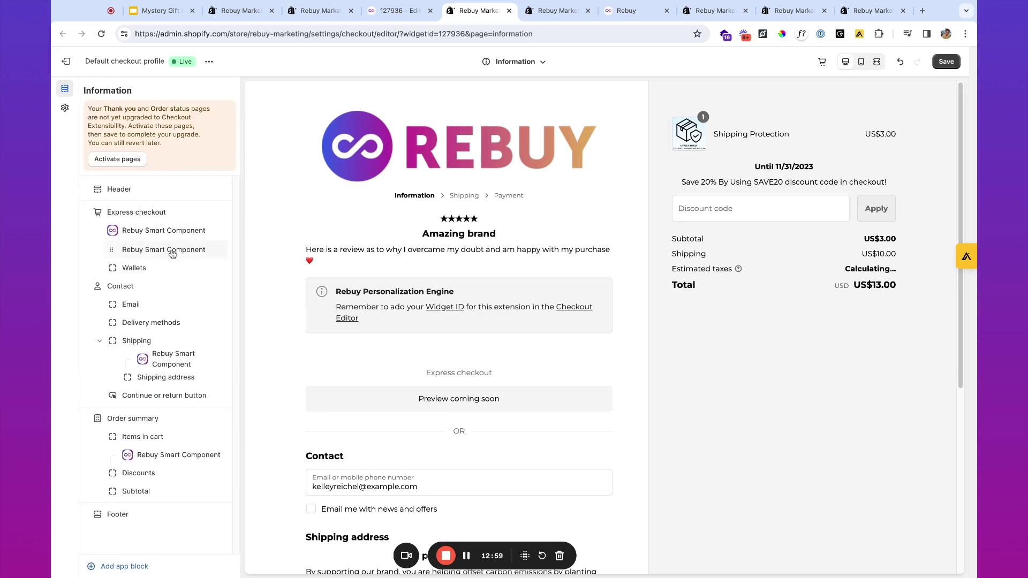
drag(114, 251, 114, 416)
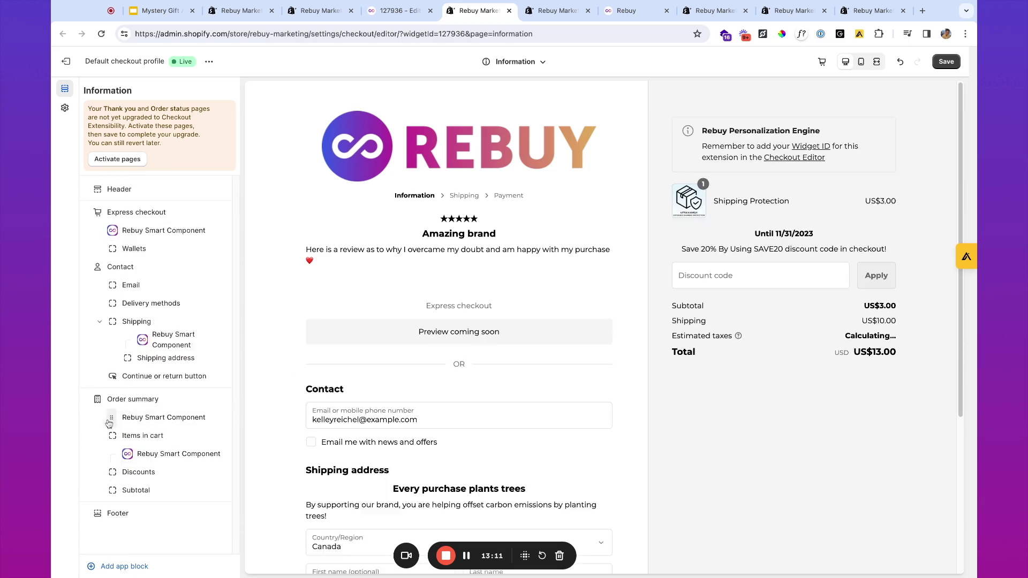
drag(112, 423, 111, 423)
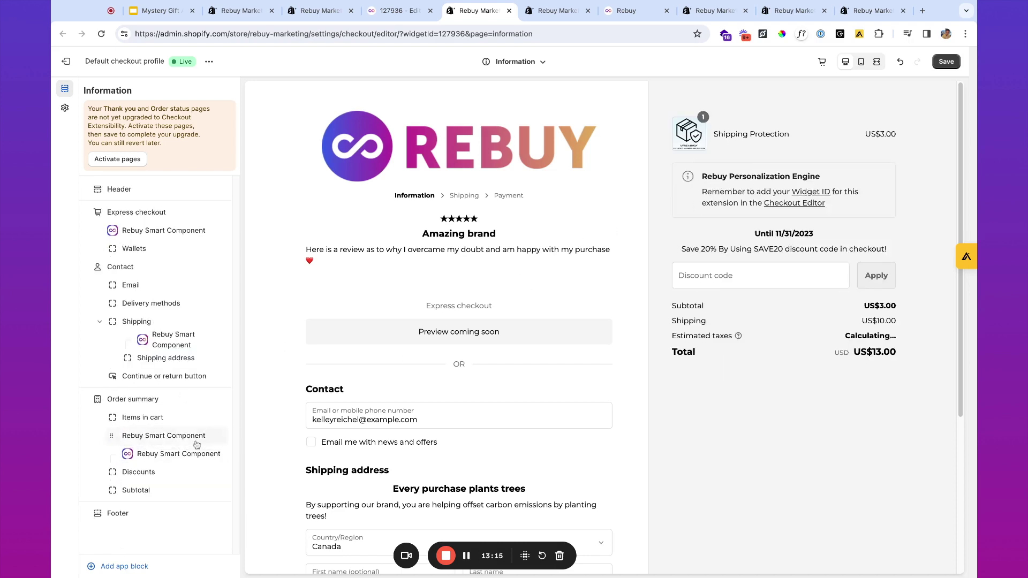
drag(113, 436, 114, 437)
key(Up)
key(Up)
key(Up)
key(Up)
key(Up)
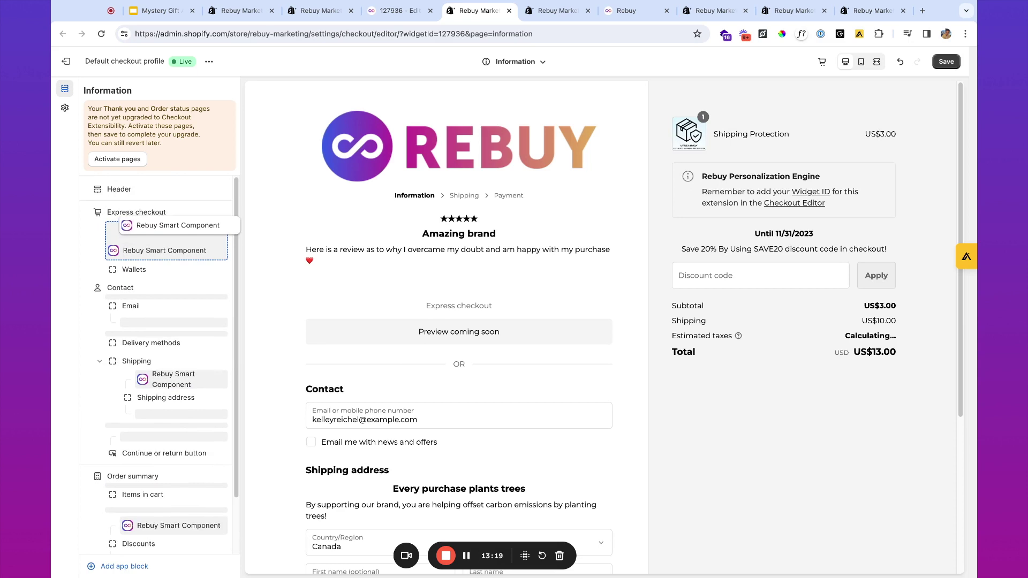
key(space)
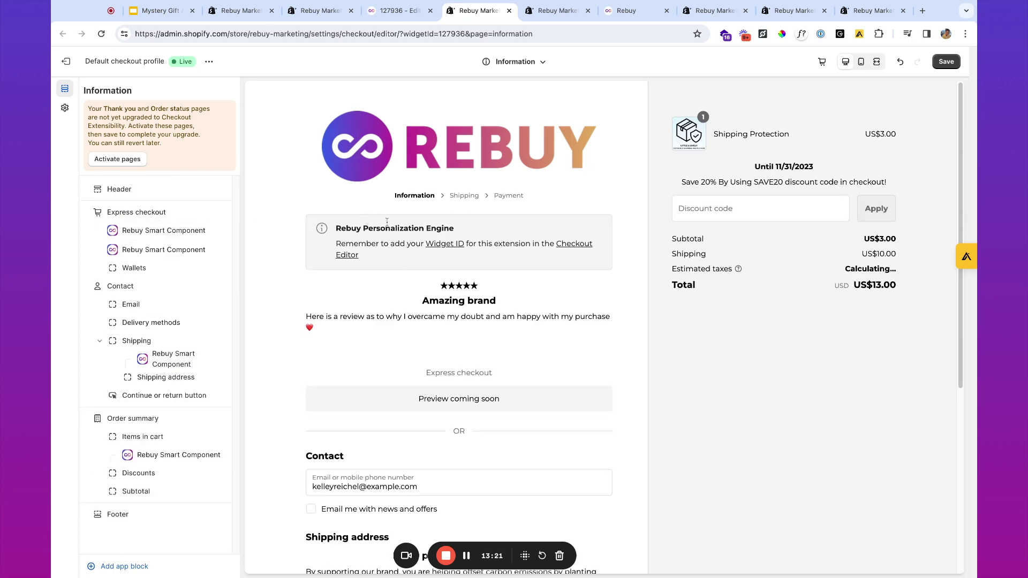
click(946, 62)
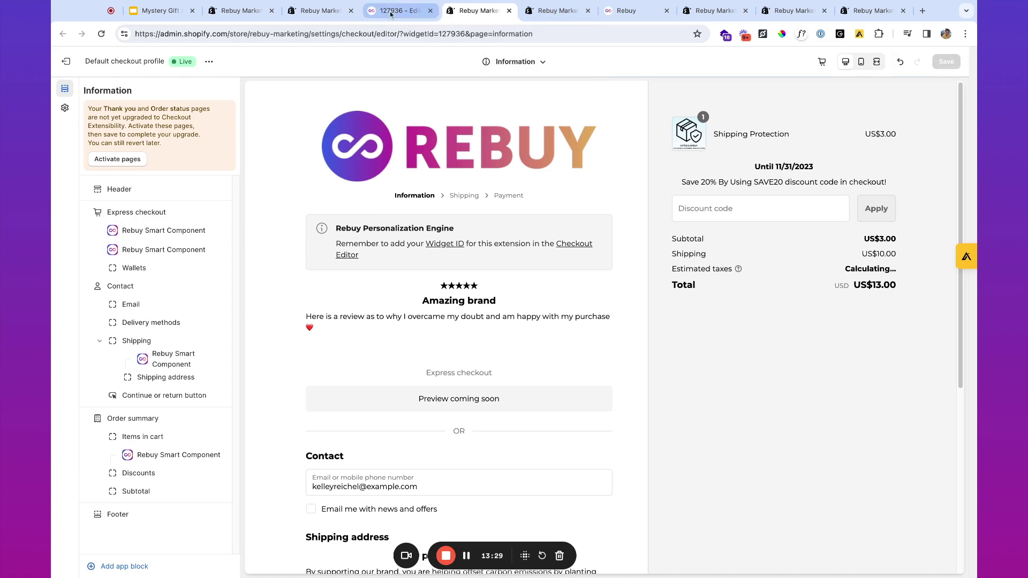
click(790, 11)
click(844, 557)
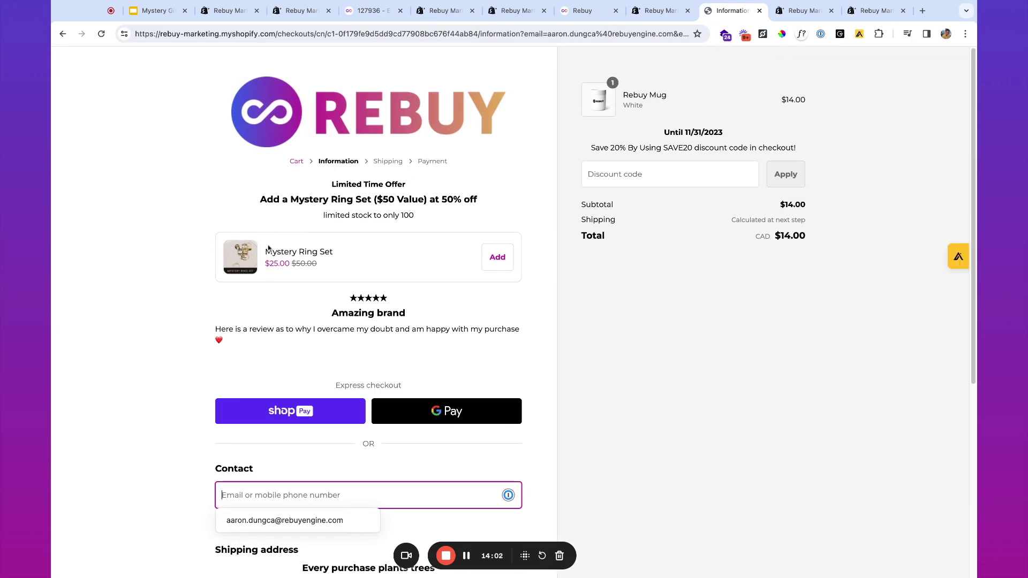
Add the Limited Time Offer's Mystery Ring Set to the checkout order
click(368, 186)
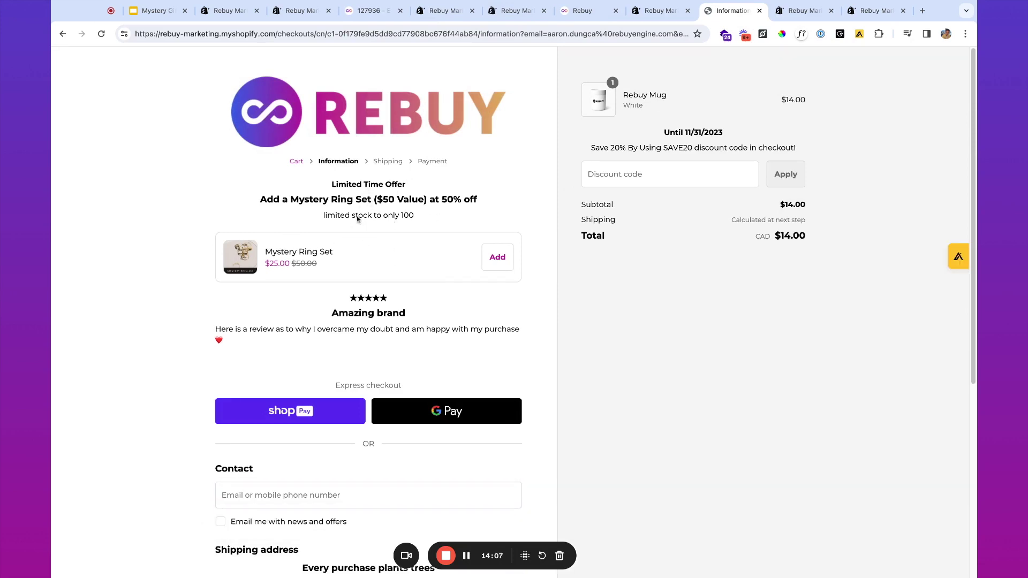
click(499, 262)
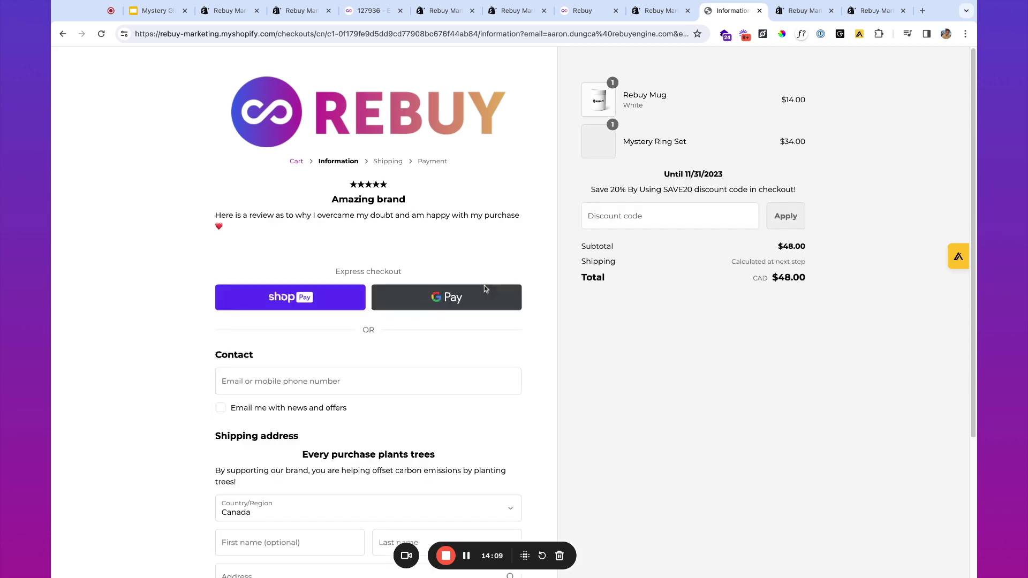